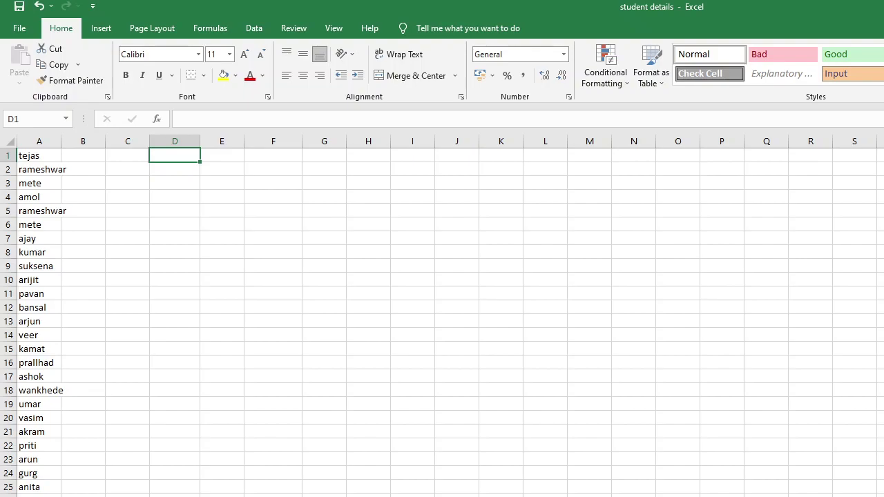
- Review the first six student names listed in cells A1 through A6
click(39, 156)
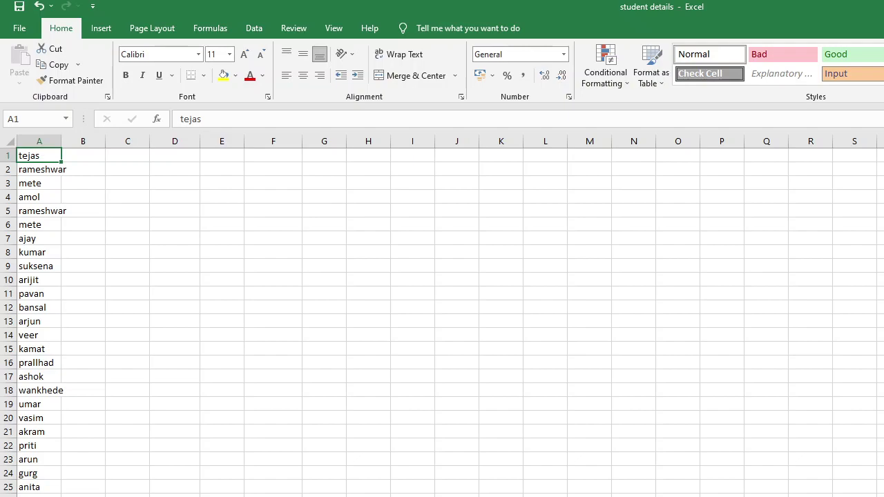
click(43, 169)
click(39, 183)
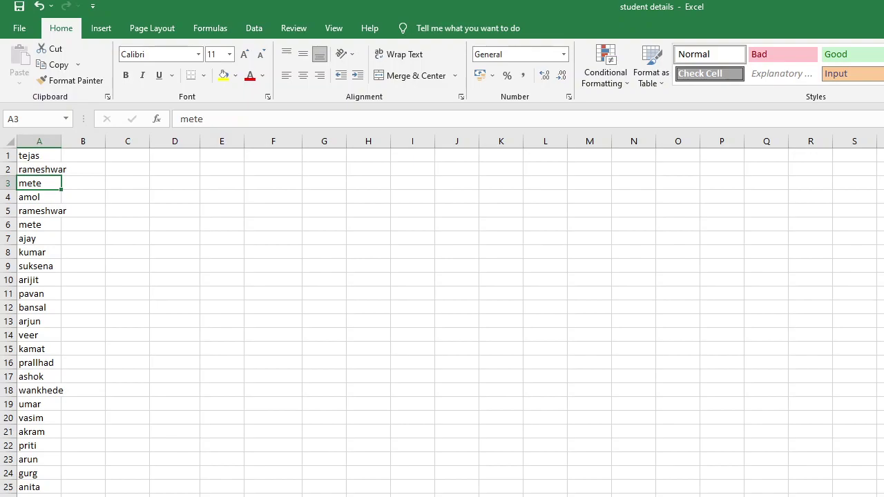
click(39, 196)
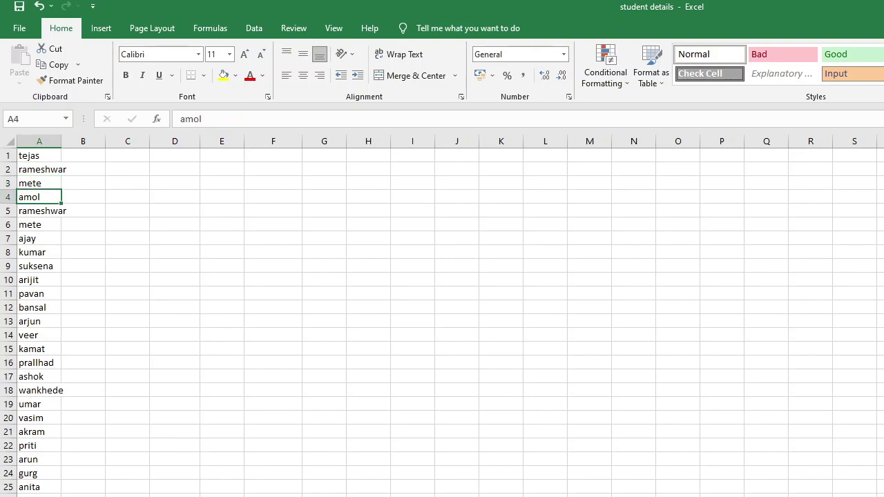
click(39, 211)
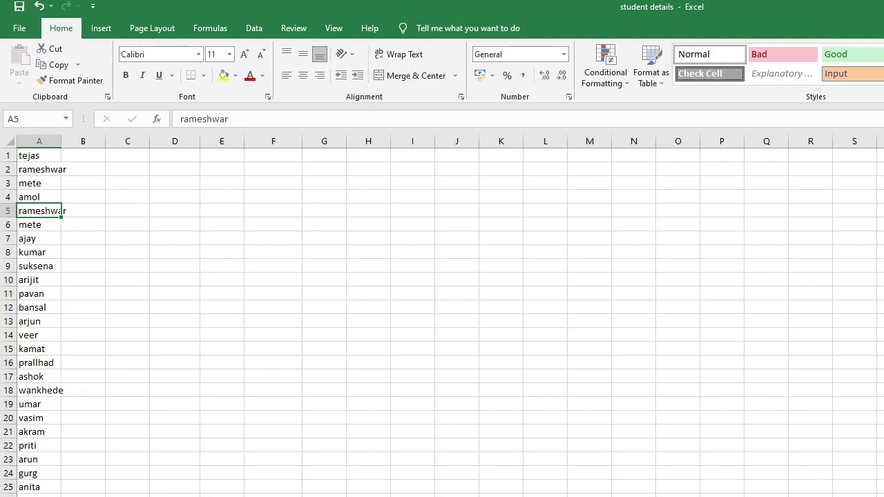
click(38, 224)
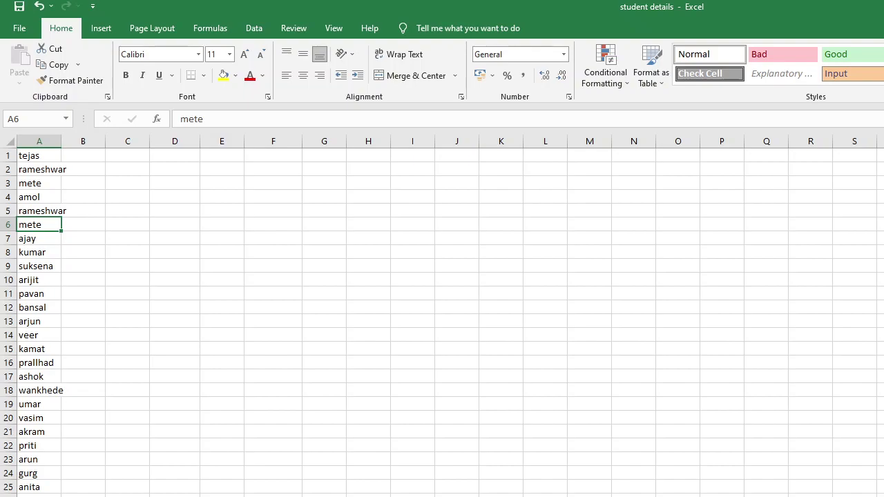
- Add the heading 'first name' in B1 and enter 1 in B2
click(82, 225)
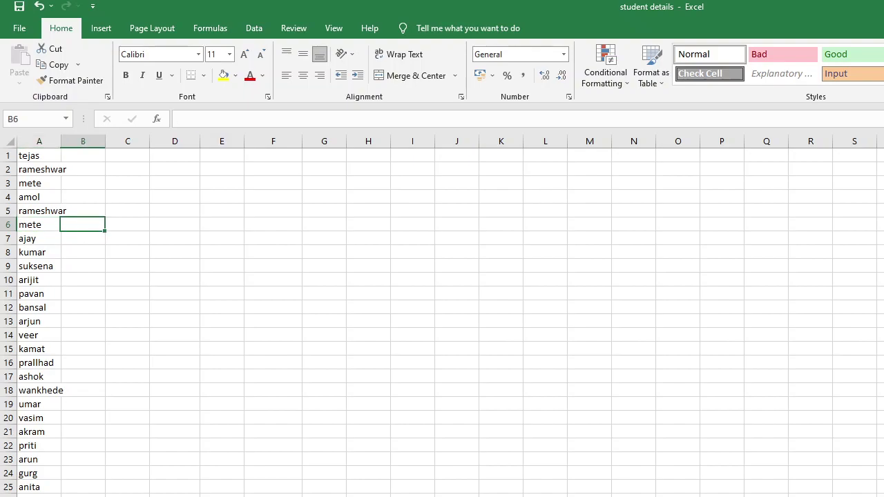
click(83, 156)
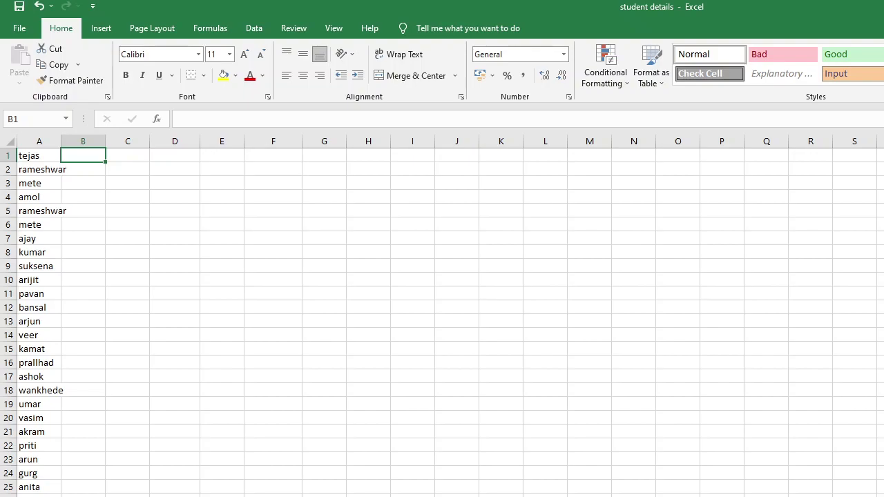
text(first)
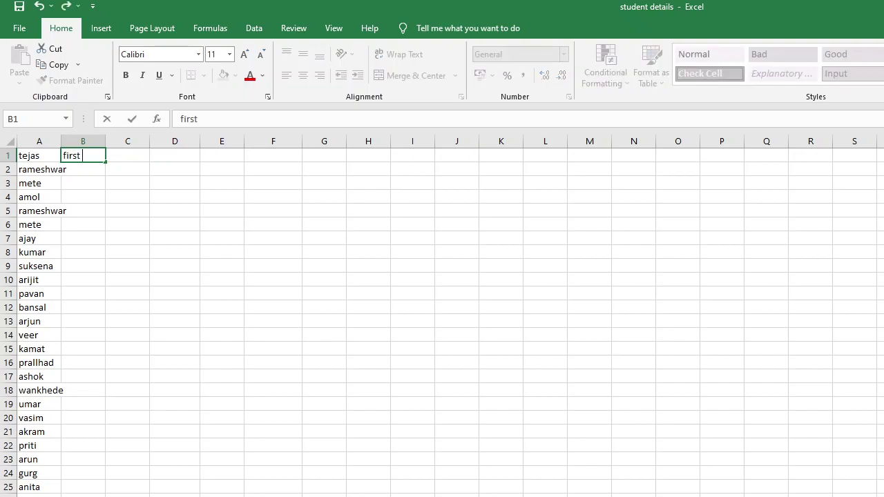
text( name)
key(Return)
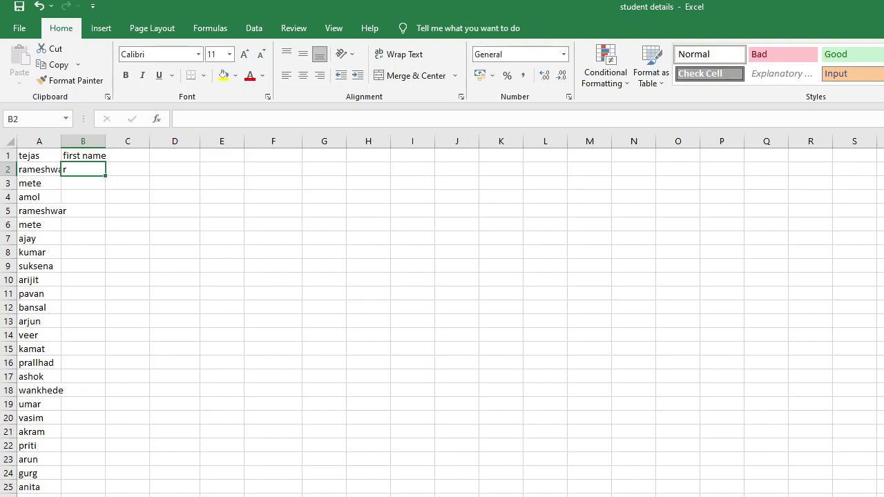
text(1)
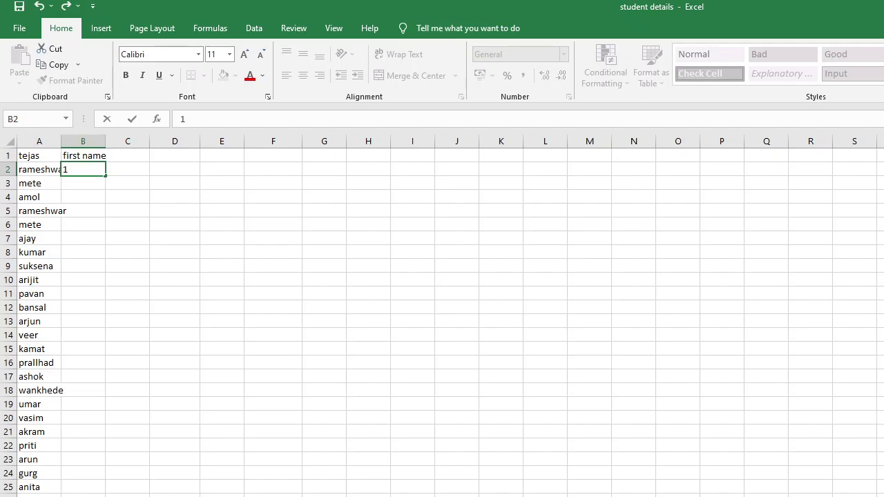
- Fill B2:B22 with a step-3 series from 1 to 61, checking values 7, 13 through 37
click(83, 155)
click(83, 169)
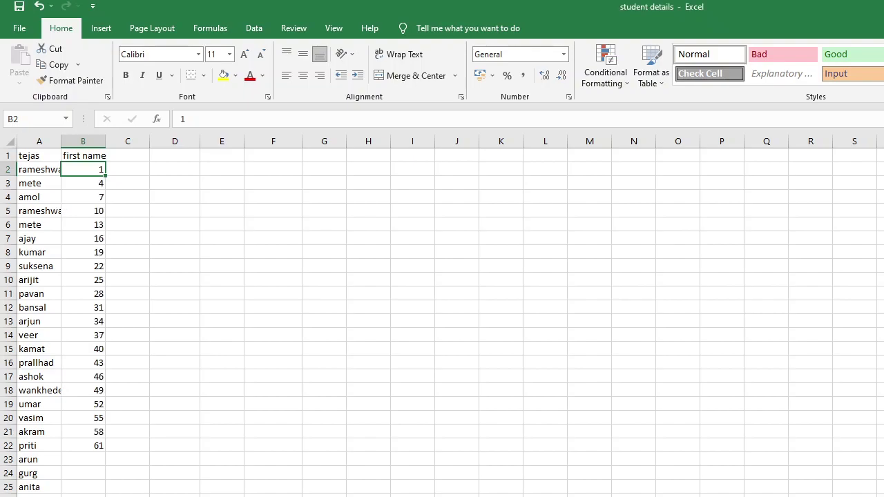
click(82, 183)
click(83, 197)
click(83, 211)
click(83, 225)
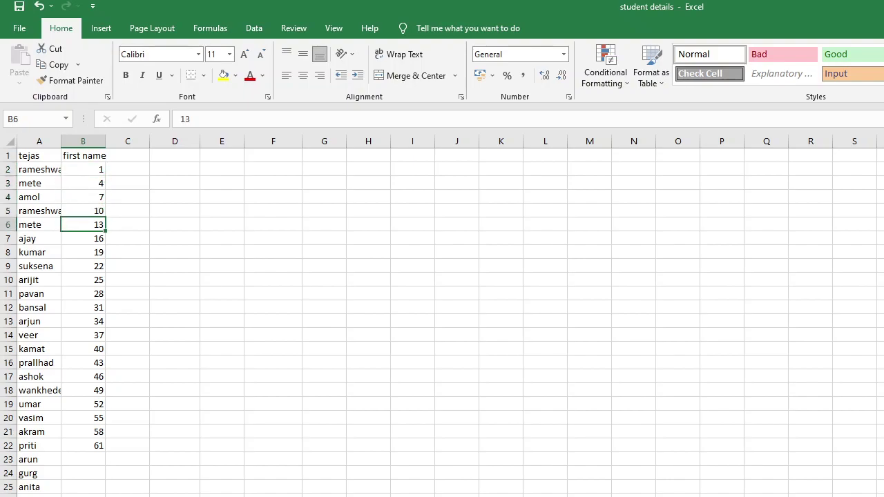
click(82, 239)
click(82, 253)
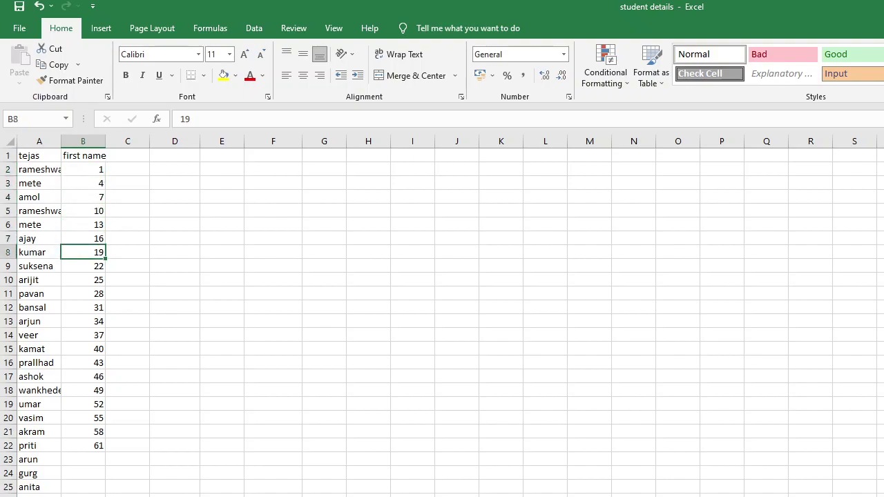
click(83, 266)
click(83, 279)
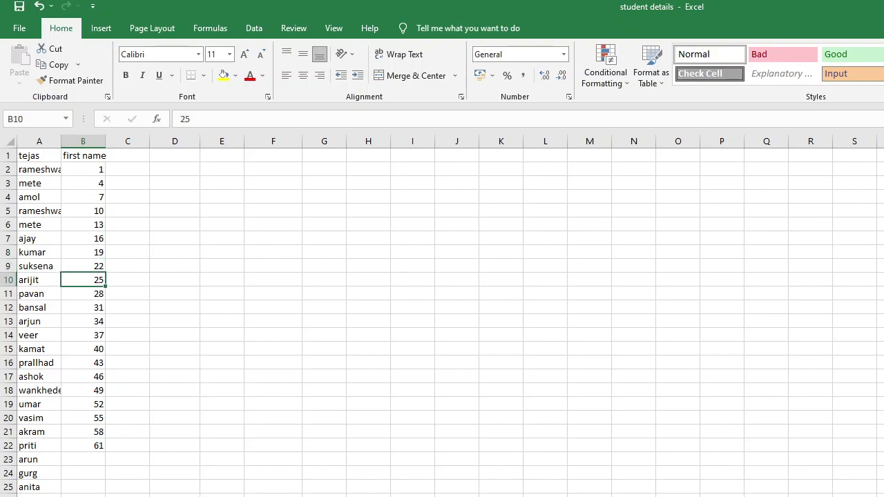
click(83, 294)
click(83, 307)
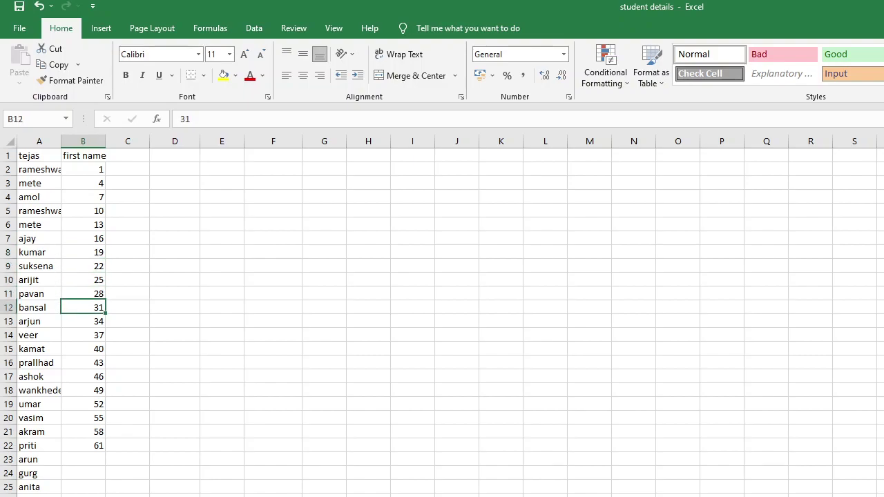
click(82, 321)
click(83, 335)
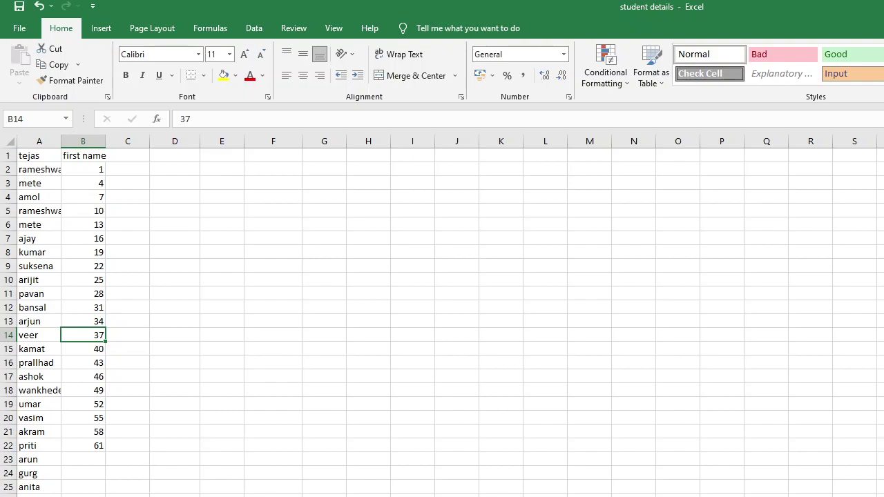
key(Up)
key(Up)
key(Up)
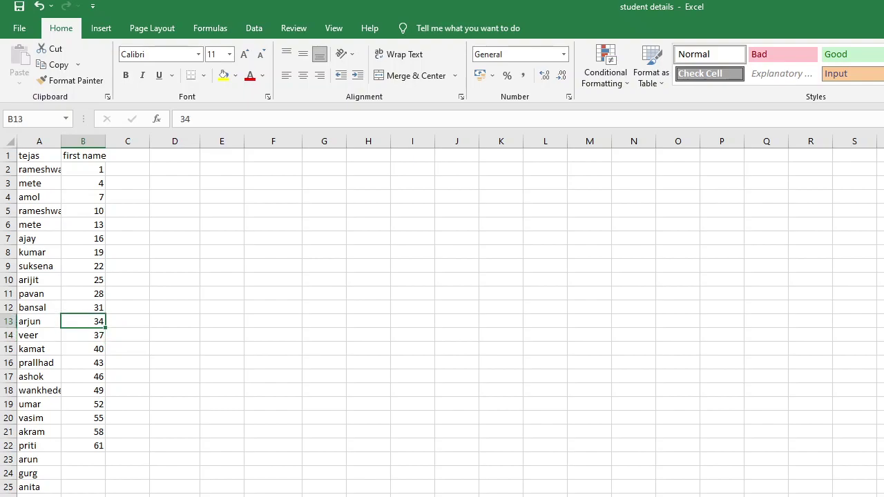
key(Up)
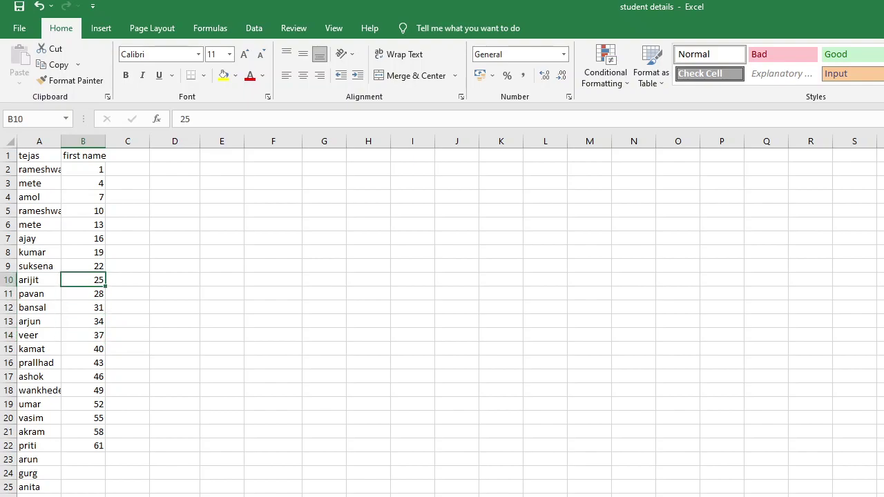
key(Up)
key(Up)
key(Up)
key(Up)
key(Up)
key(Up)
key(Up)
key(Up)
key(Up)
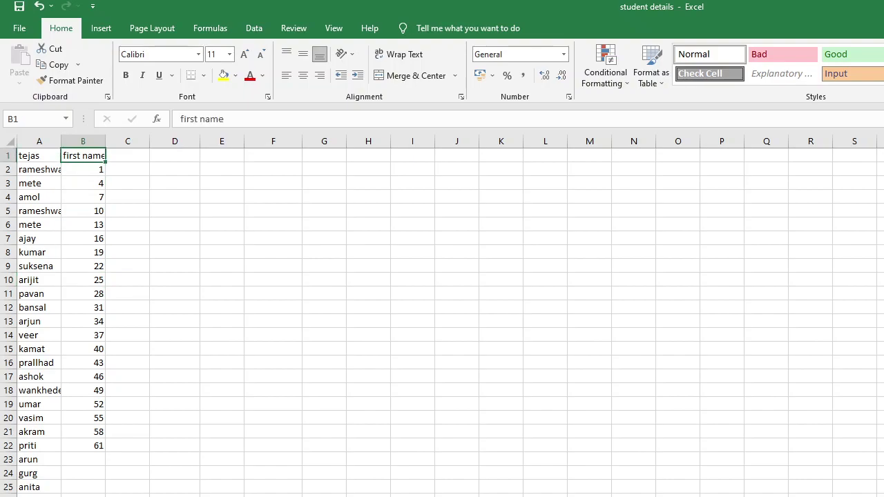
key(Down)
key(Right)
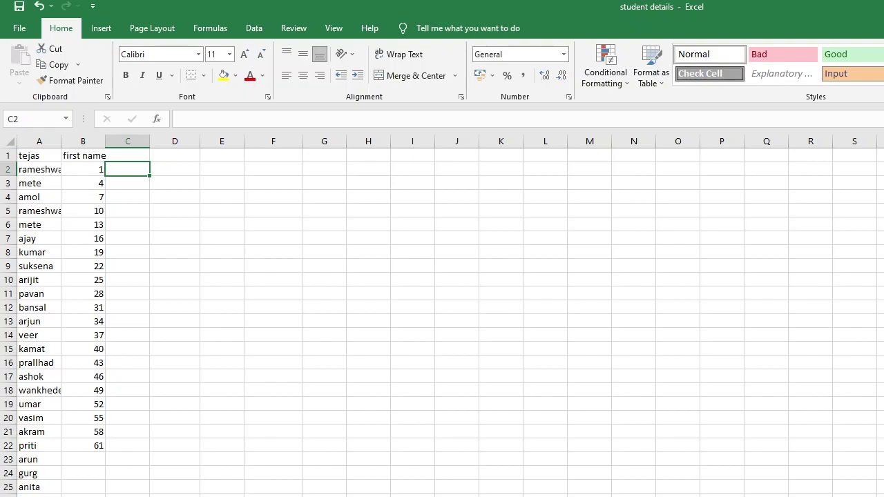
click(83, 169)
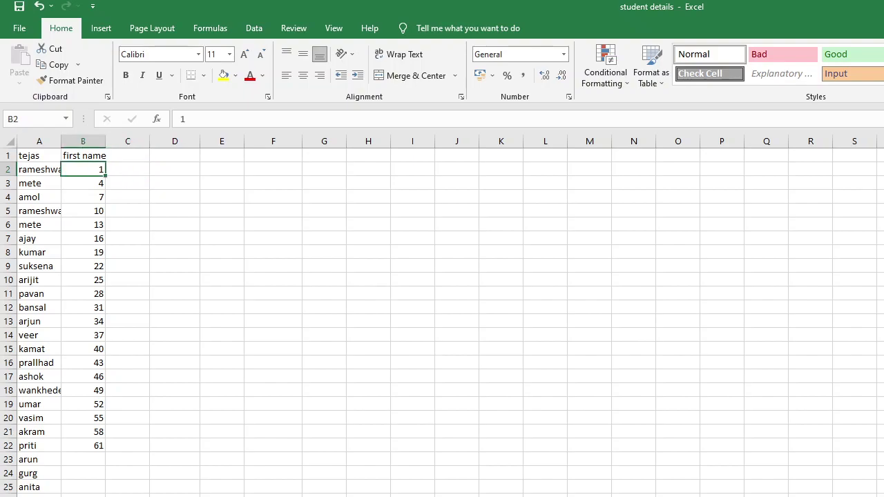
click(128, 169)
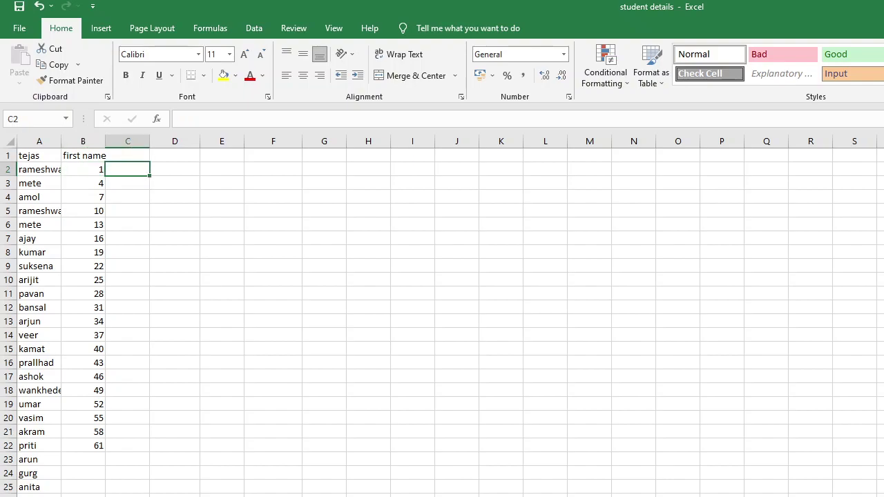
key(Left)
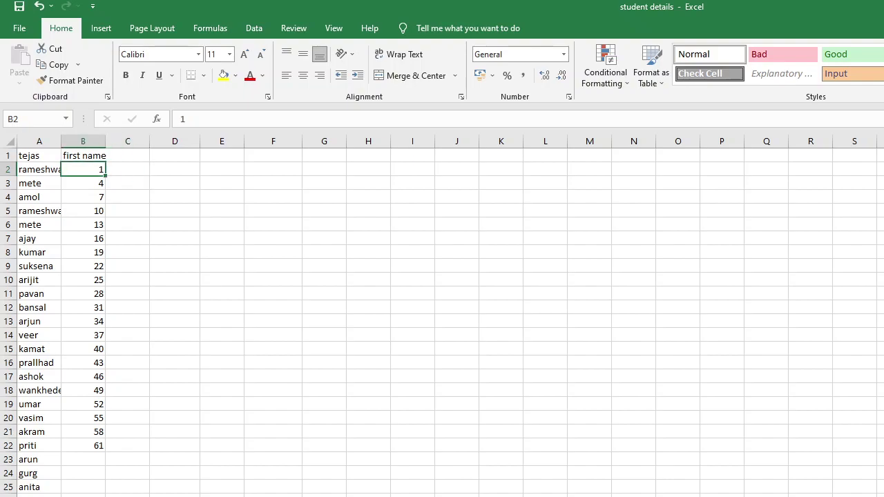
click(128, 169)
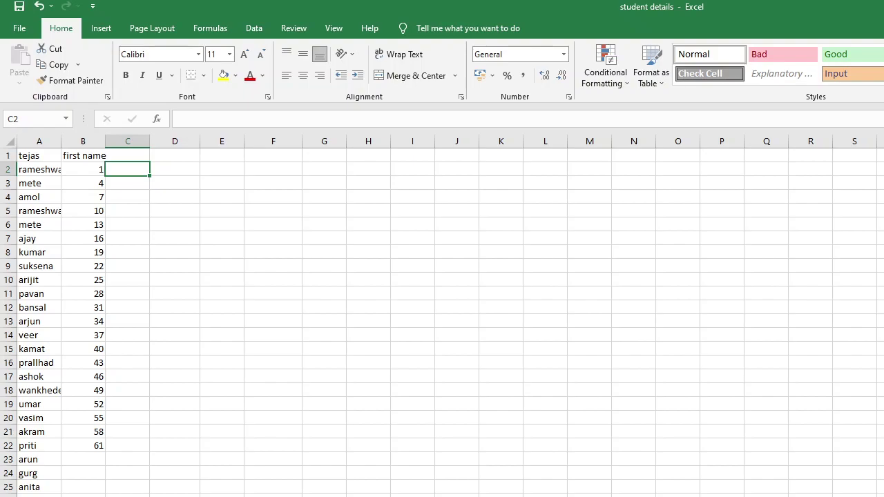
- Enter the formula ="a"&B2 in C2, correcting it until it displays a1
text(=)
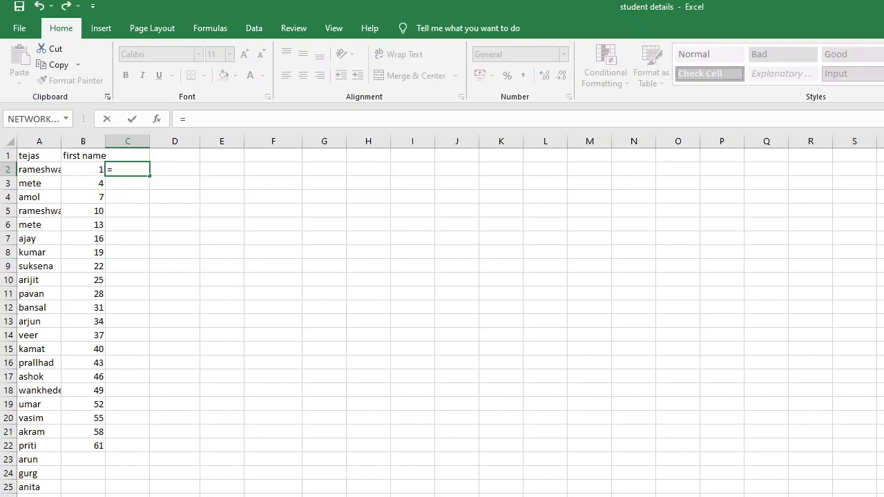
text("a")
text(&=b2)
key(Return)
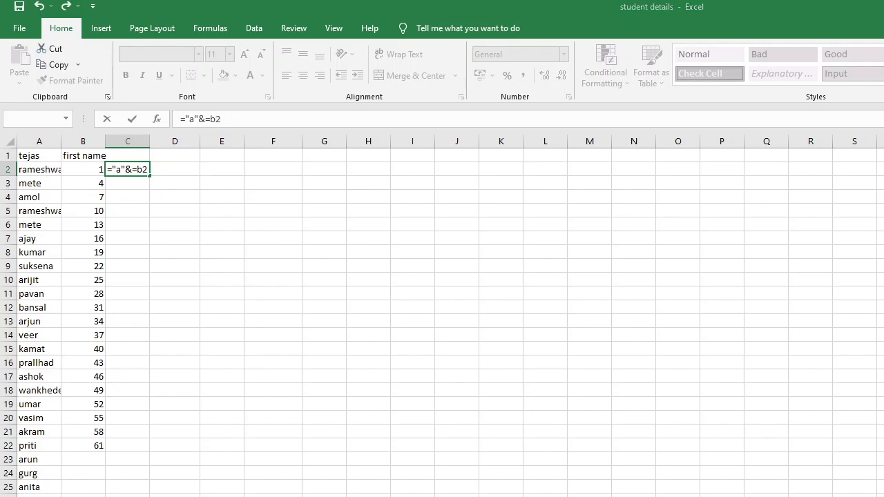
key(Return)
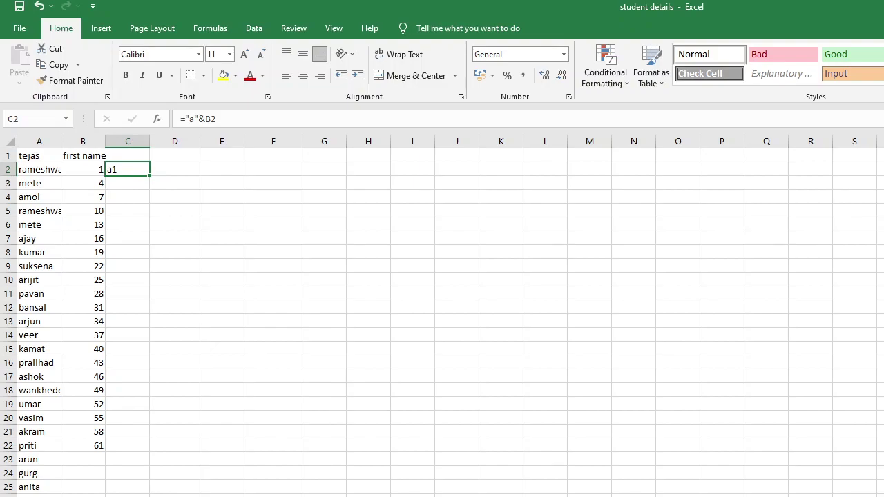
key(F2)
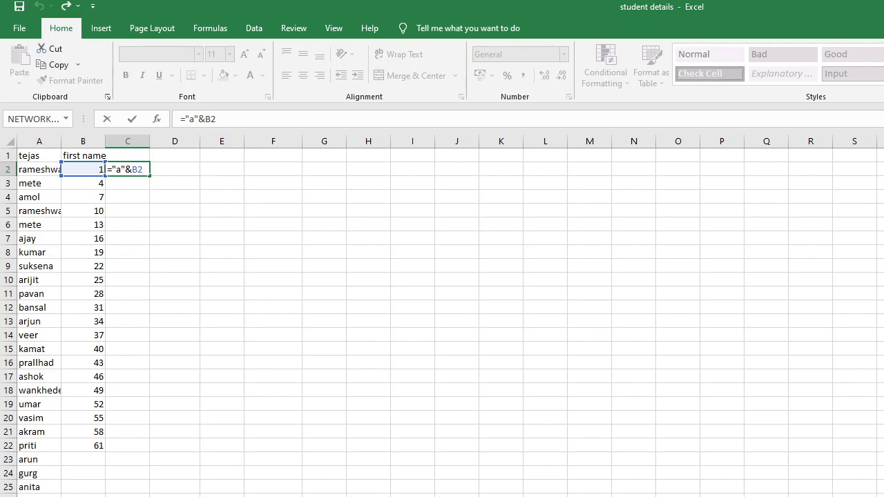
key(Return)
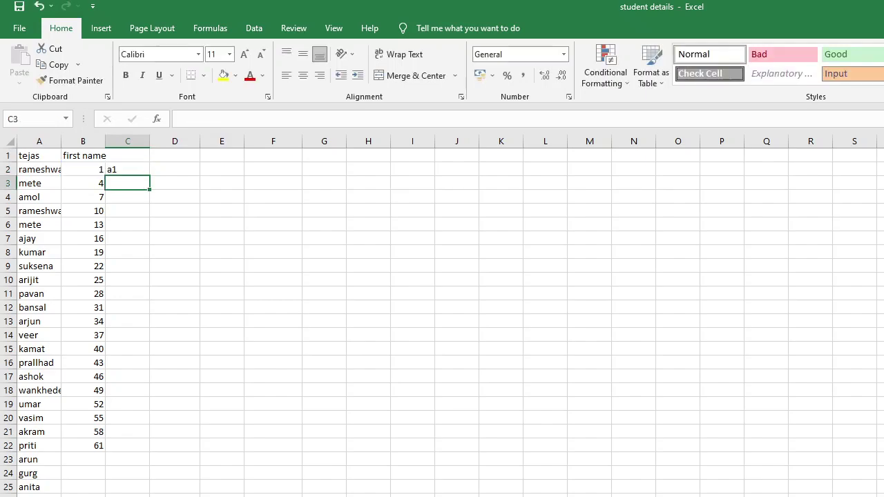
- Fill the ="a"&B2 formula from C2 down through C21 with Ctrl+D
click(127, 169)
click(127, 183)
click(127, 169)
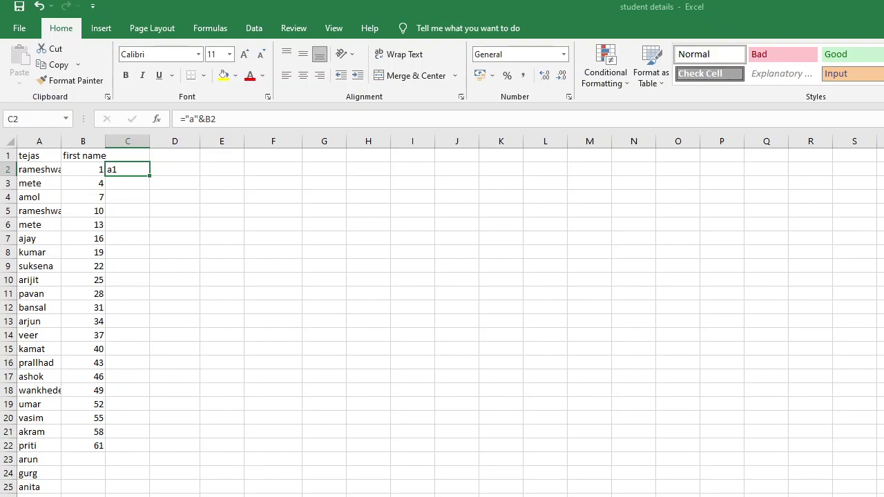
shift+click(127, 432)
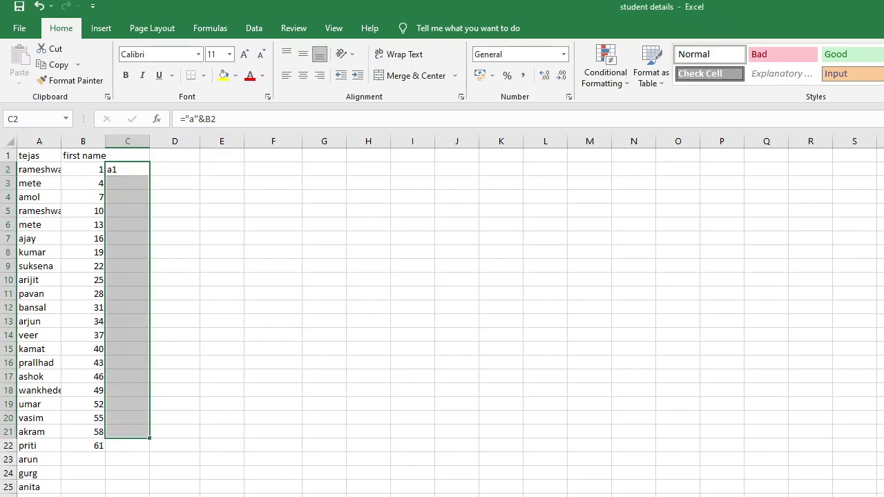
key(ctrl+d)
- Check the filled a-labels down column C from C3 to C16
click(127, 183)
click(127, 197)
click(127, 211)
click(127, 224)
click(128, 239)
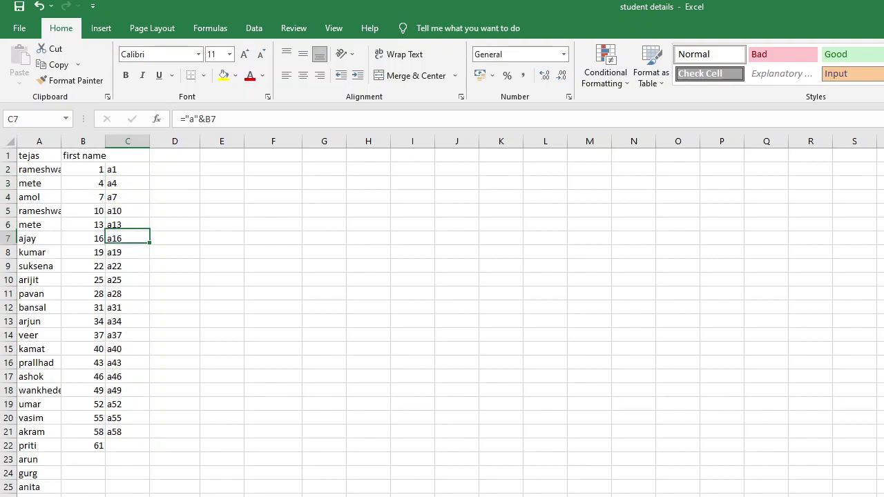
click(127, 252)
click(127, 266)
click(127, 280)
click(127, 294)
click(127, 308)
click(127, 321)
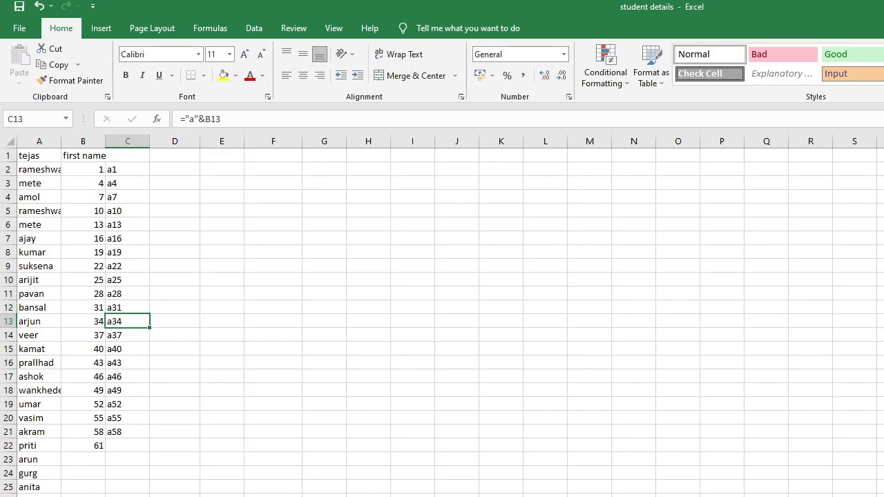
click(127, 335)
click(127, 349)
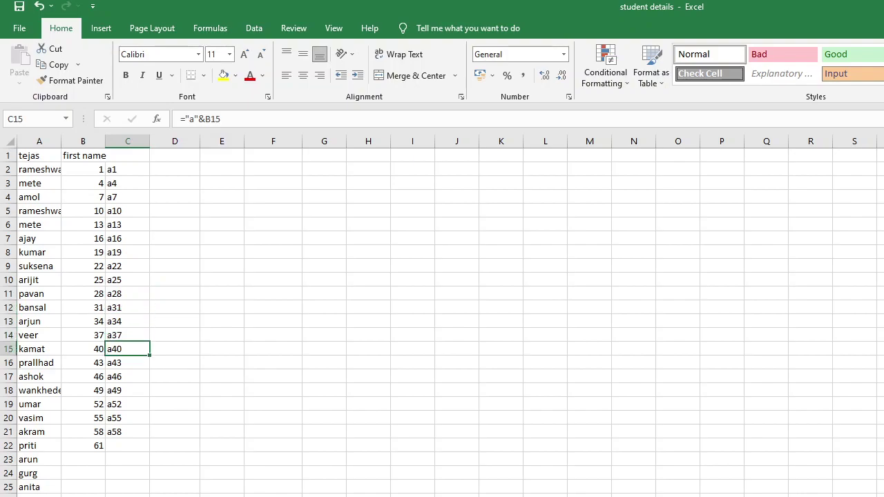
click(127, 362)
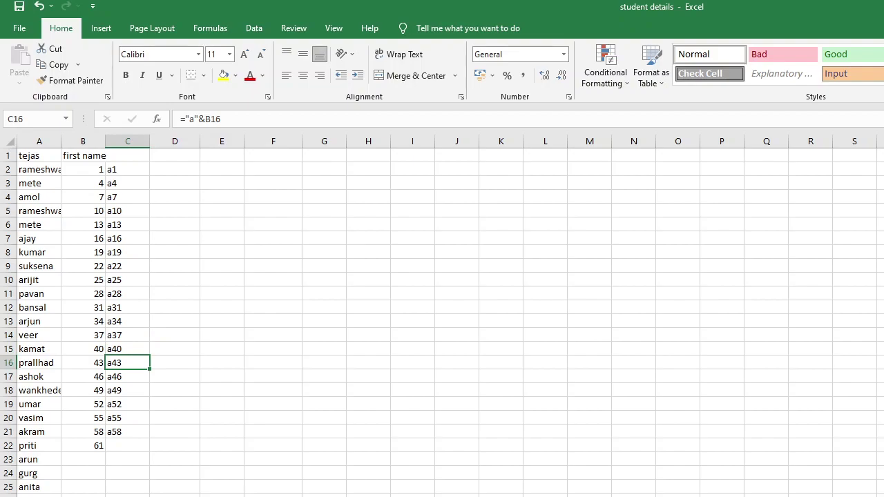
key(Up)
key(Up)
key(Up)
key(Up)
key(Up)
key(Up)
key(Up)
key(Up)
key(Up)
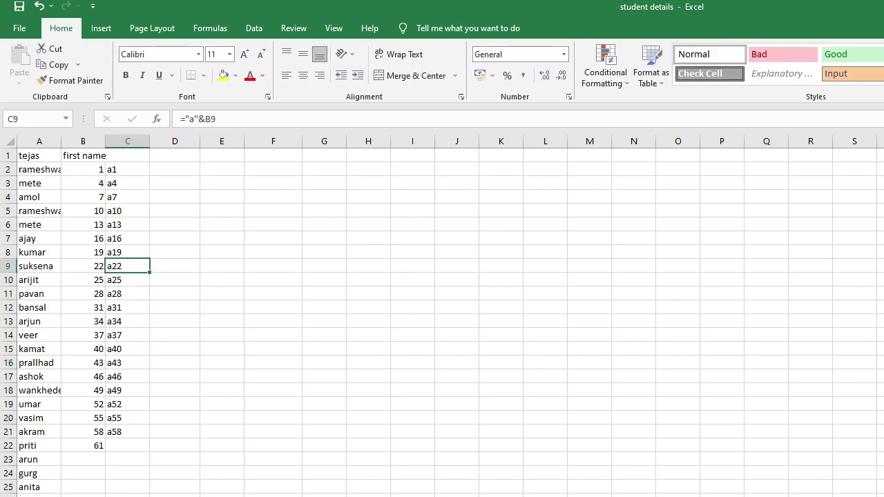
key(Up)
key(Up)
key(Up)
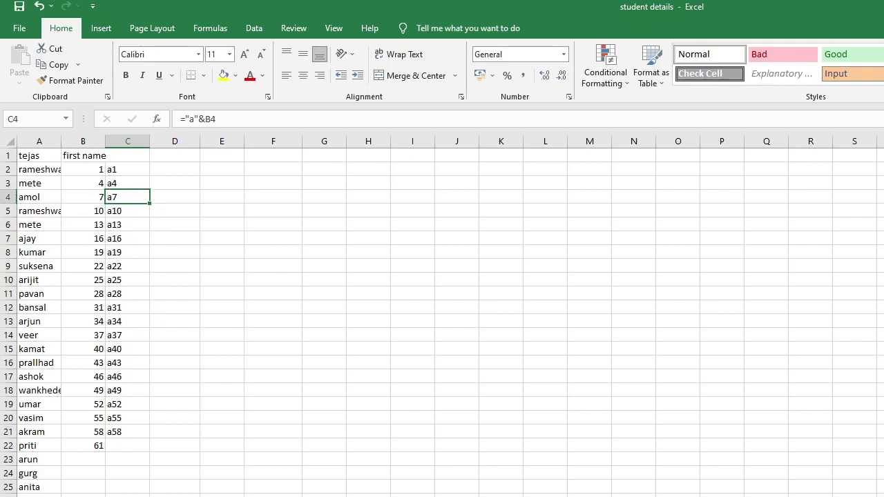
- Type the heading 'first name' into C1 above the a1–a58 labels
key(Up)
key(Up)
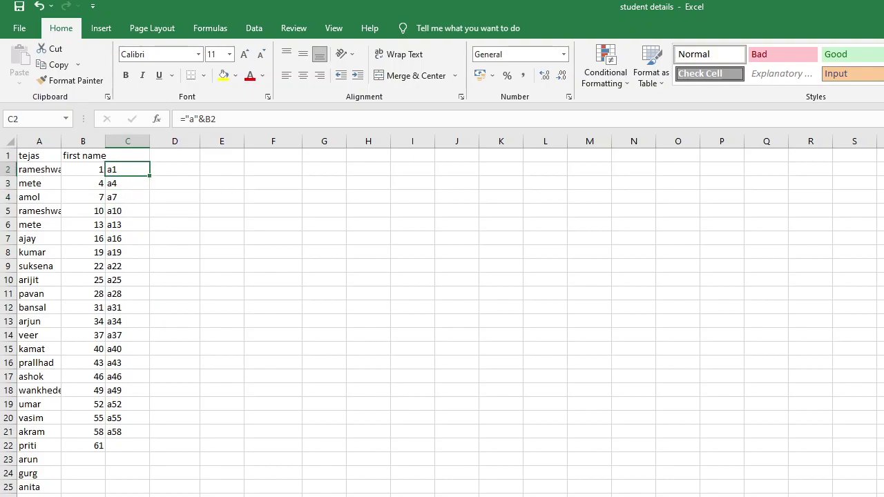
key(Up)
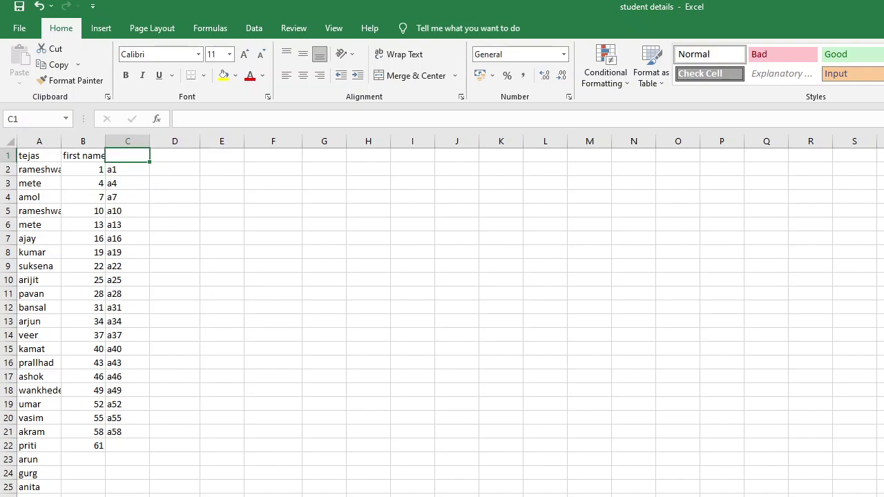
text(fi)
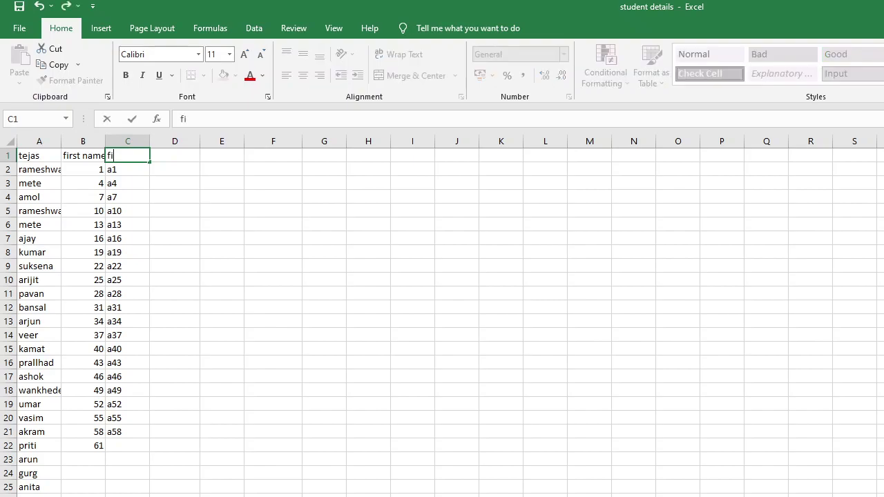
text(rst name)
click(83, 156)
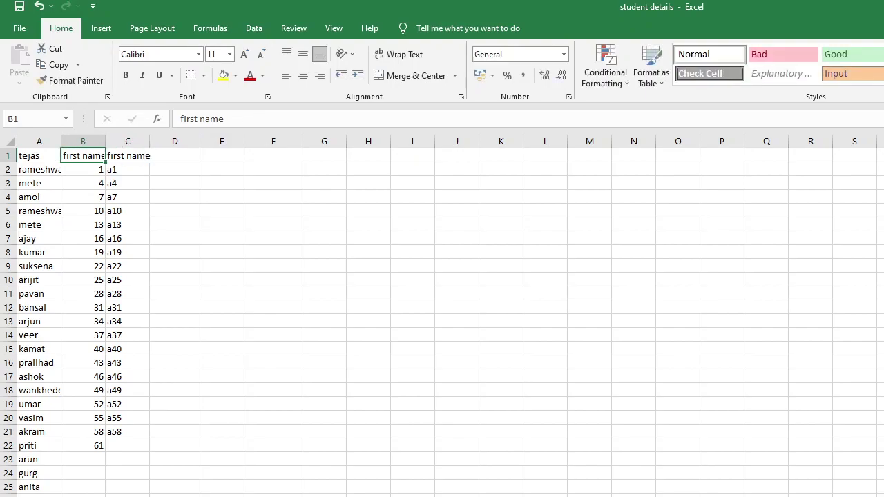
click(127, 156)
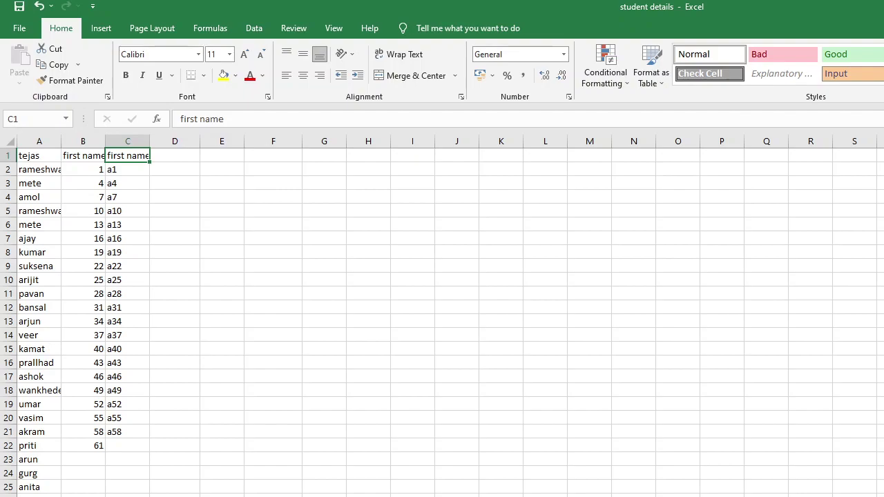
click(127, 169)
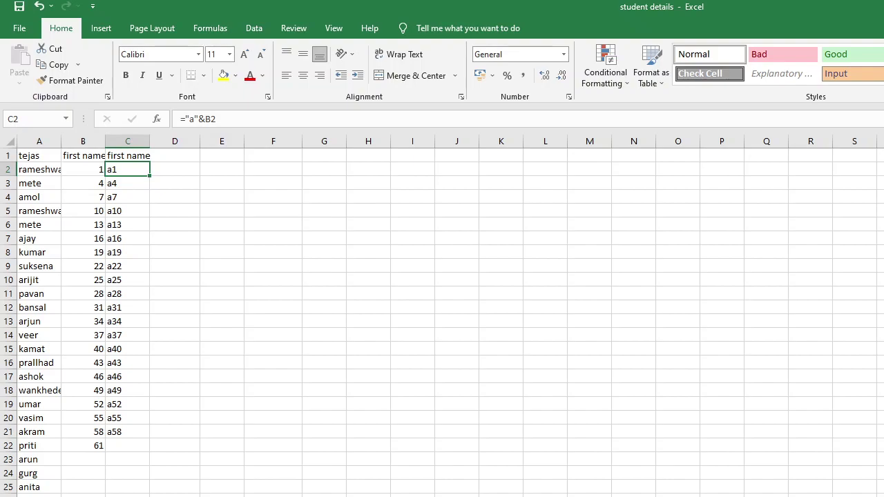
- Convert C2:C21 to plain text values and verify a1, a4 through a13 in C2–C6
drag(127, 169, 127, 432)
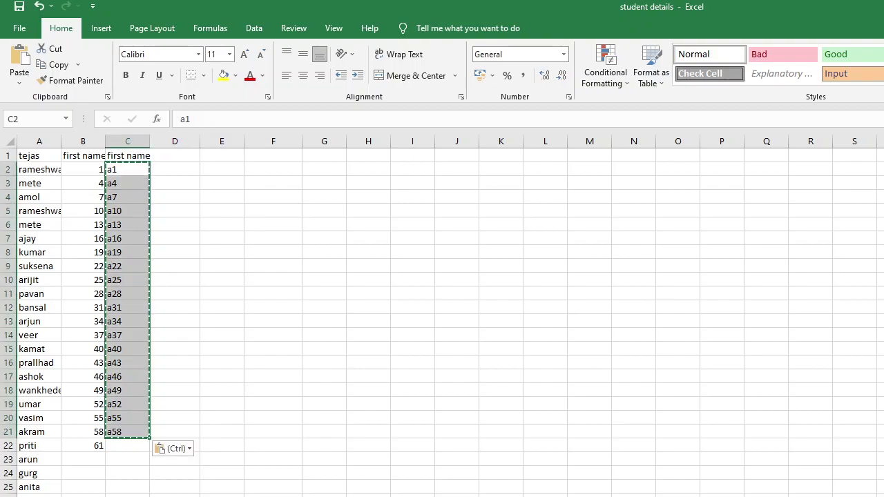
click(127, 183)
click(127, 197)
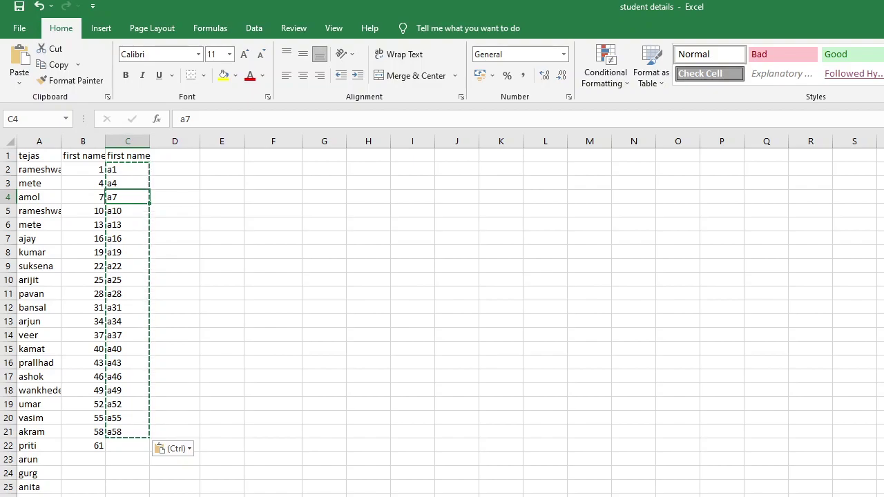
click(127, 183)
click(127, 169)
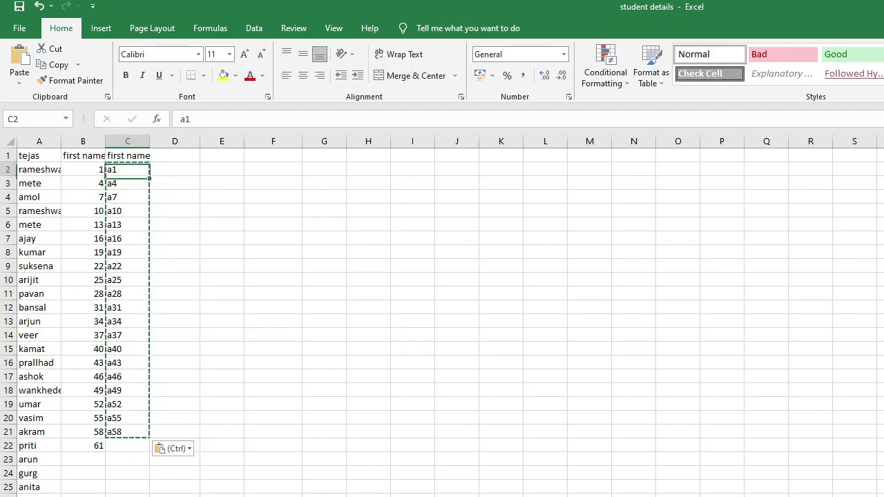
click(127, 183)
click(127, 197)
click(127, 210)
click(127, 225)
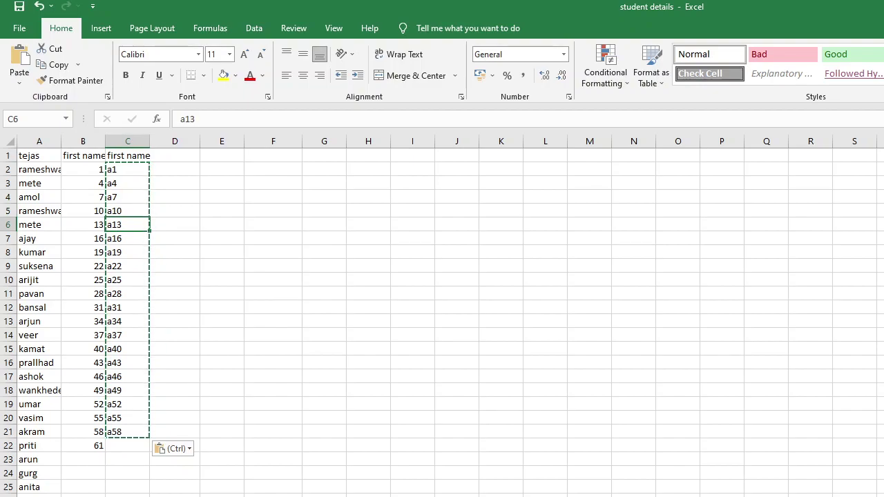
- Reselect and copy C2:C21 to turn the a-labels into references to column A names
click(128, 156)
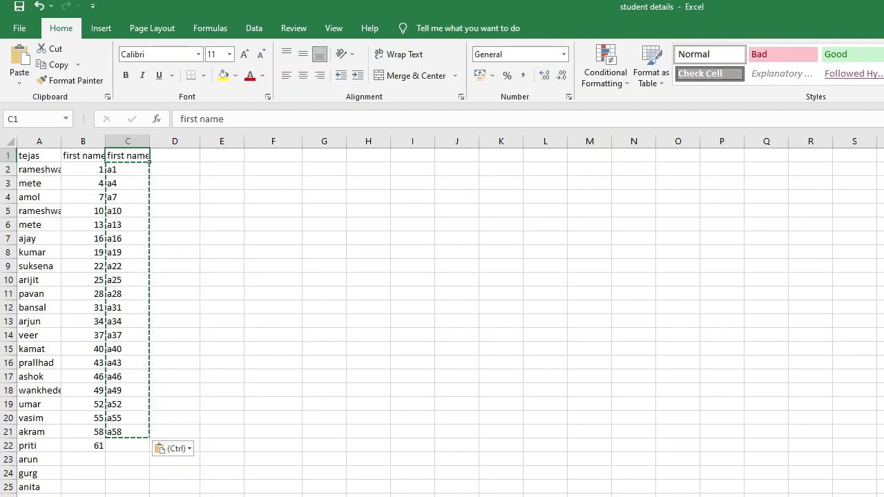
click(127, 169)
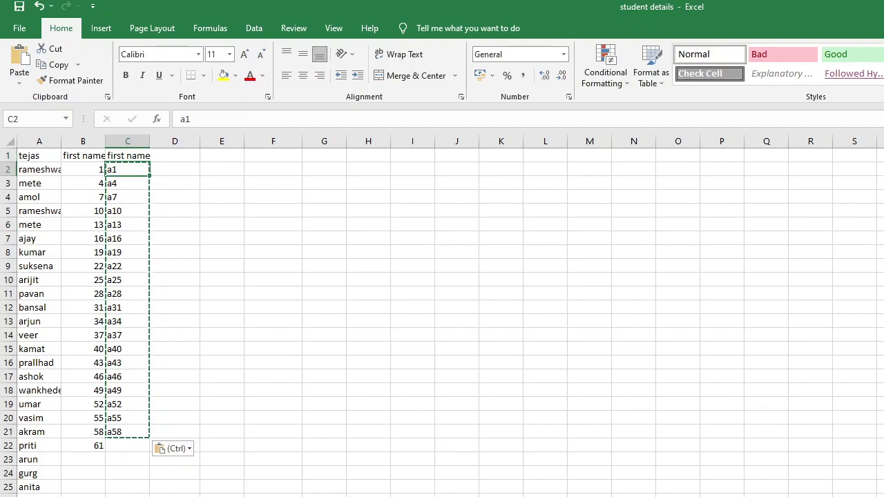
click(127, 155)
click(127, 169)
drag(127, 169, 127, 431)
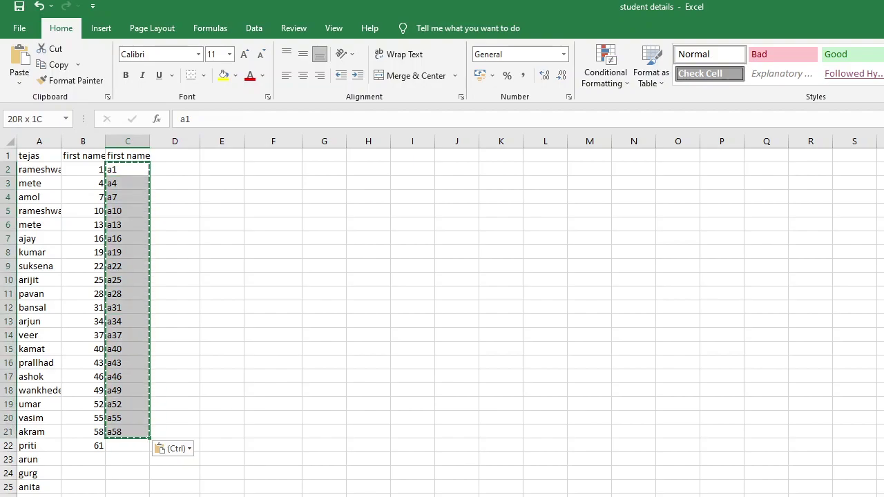
key(ctrl+c)
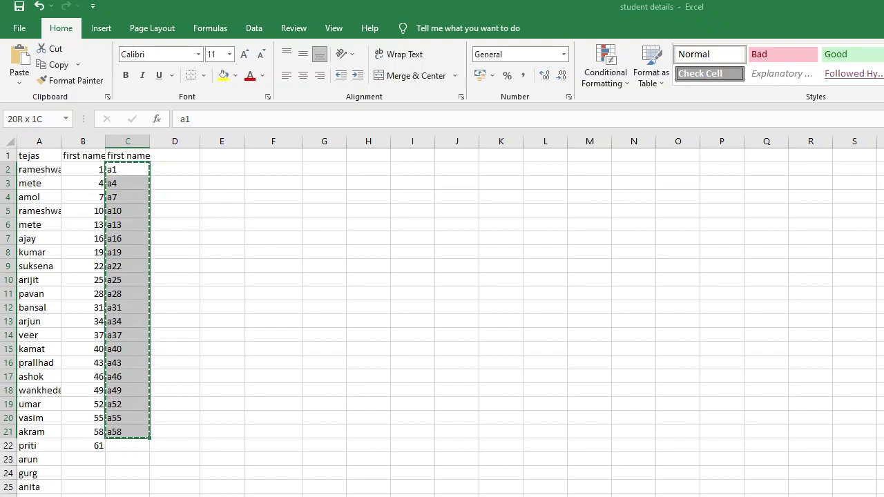
key(alt+a)
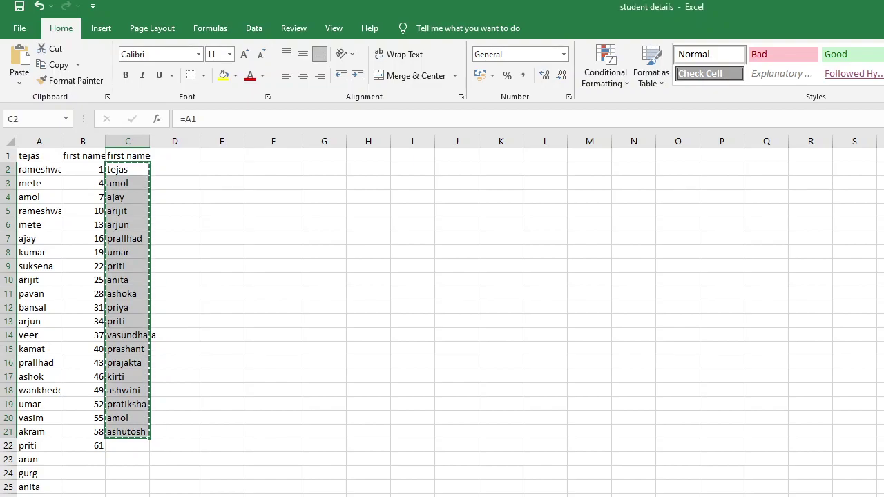
click(128, 155)
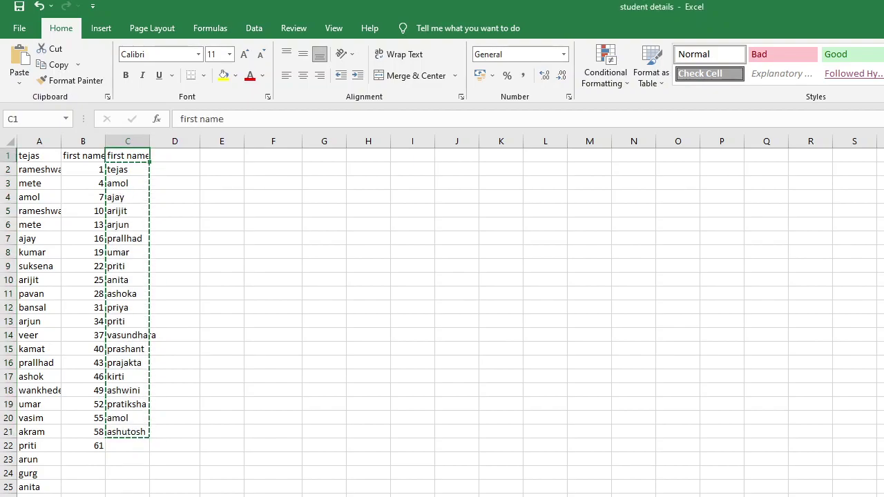
click(128, 170)
click(128, 183)
click(128, 197)
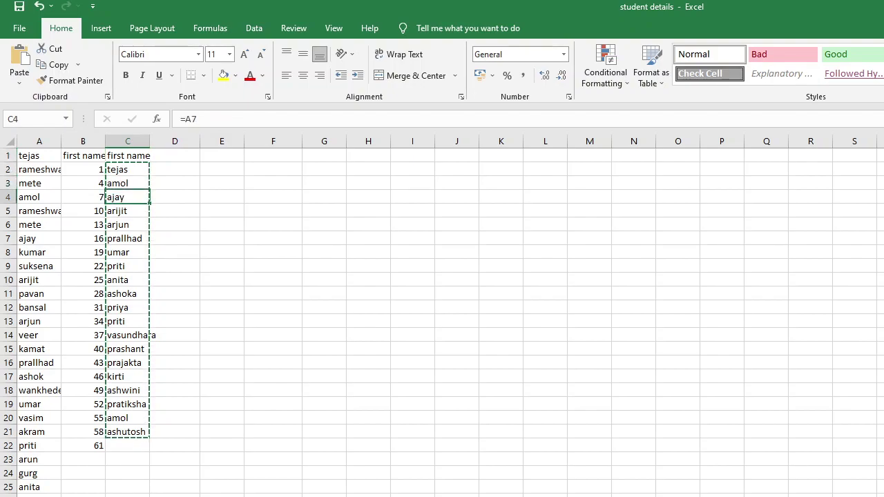
click(128, 211)
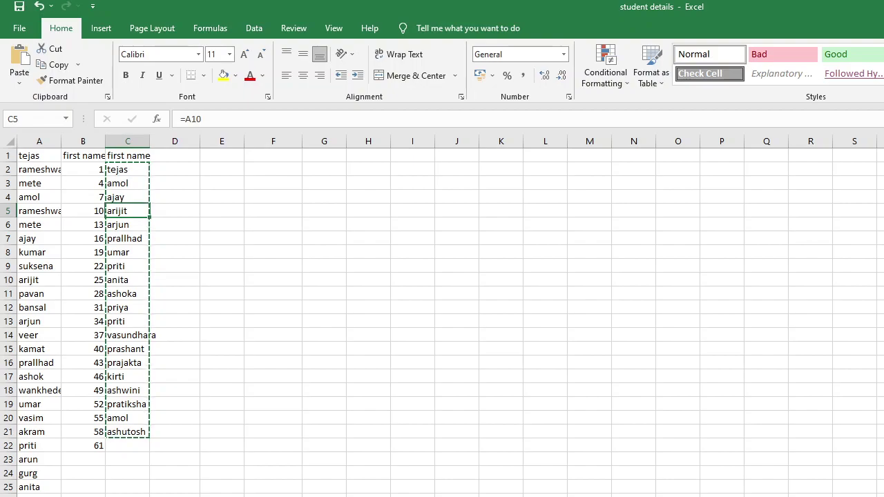
click(127, 225)
click(128, 238)
click(128, 252)
click(128, 266)
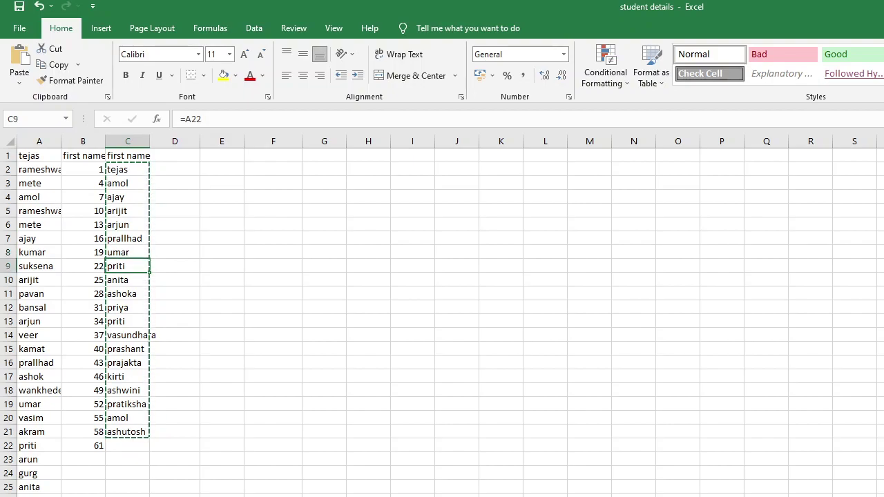
click(128, 280)
click(128, 294)
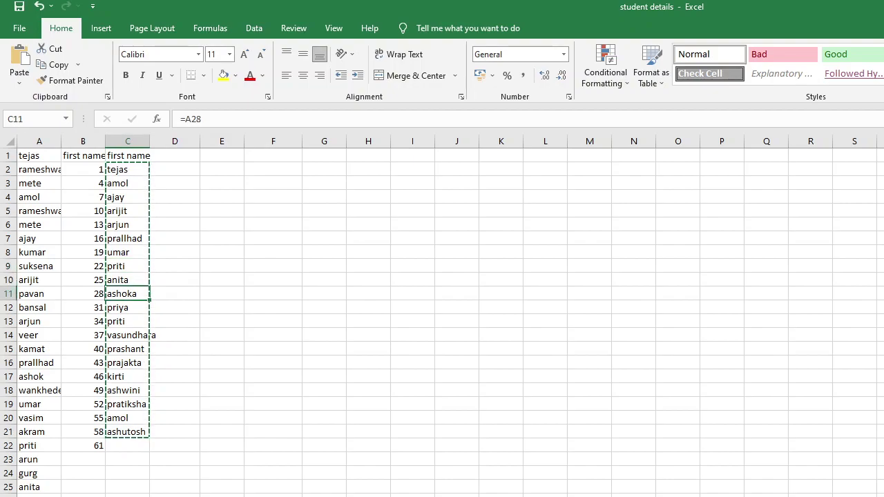
click(128, 307)
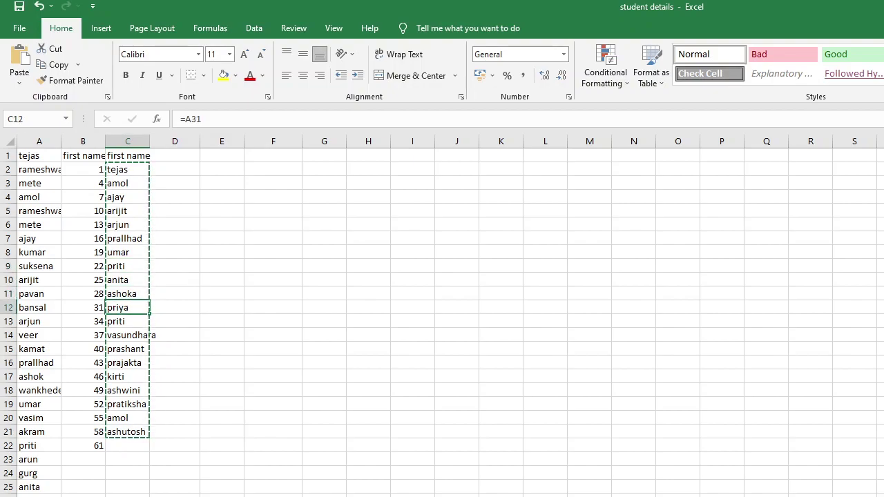
click(128, 321)
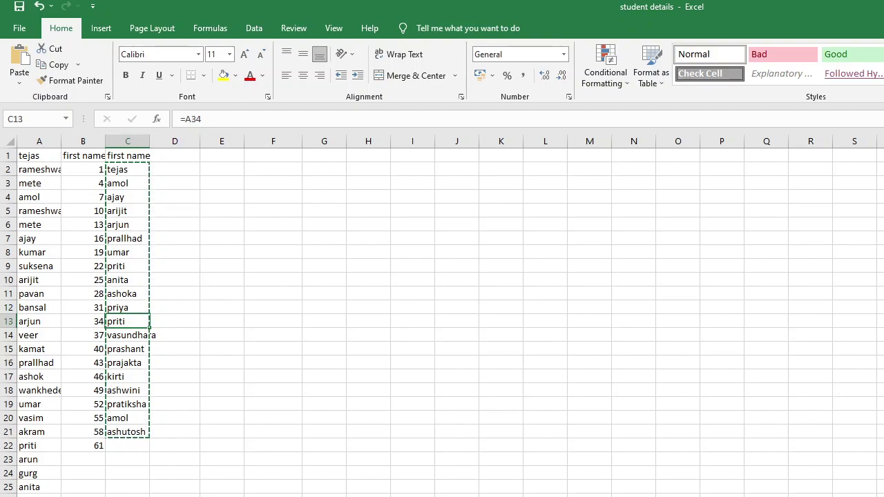
click(128, 335)
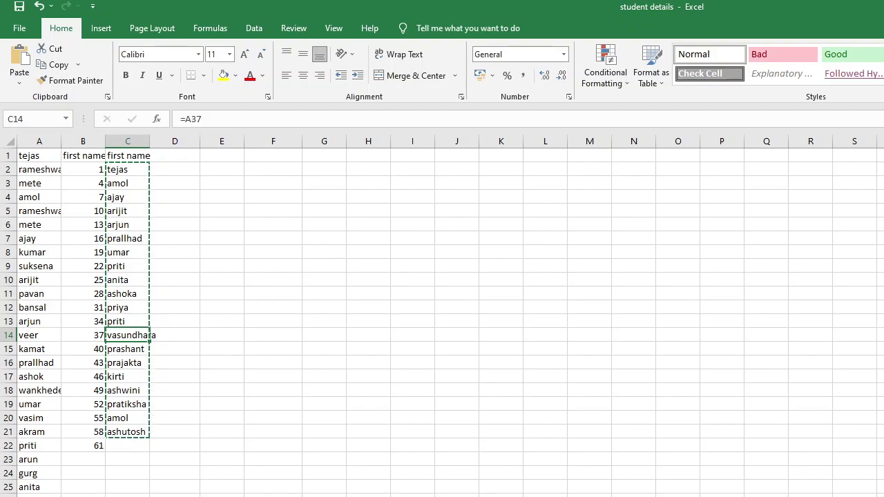
click(83, 335)
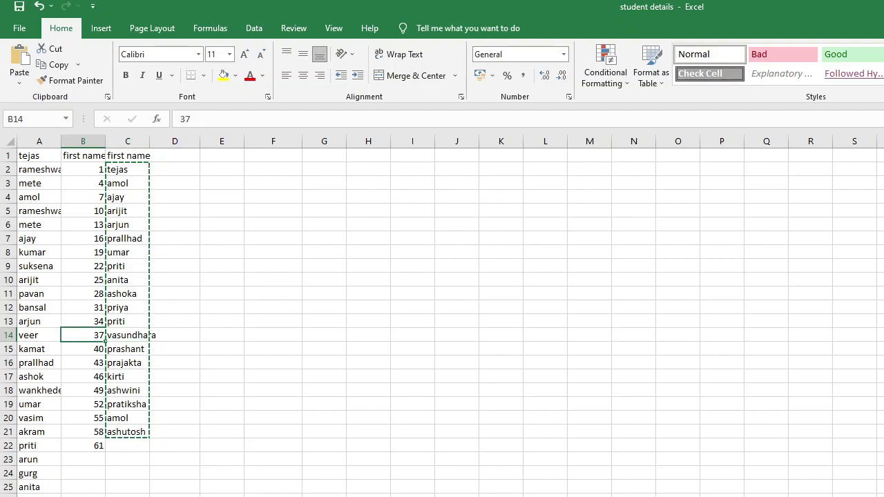
click(83, 155)
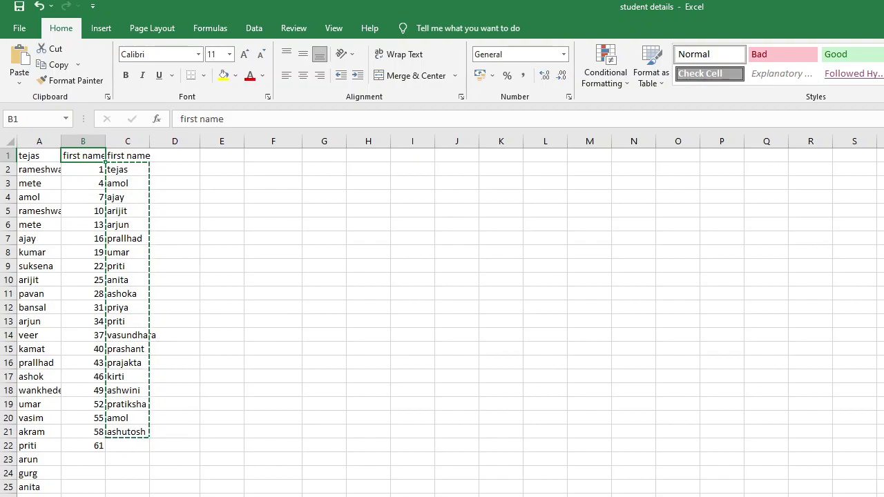
click(83, 169)
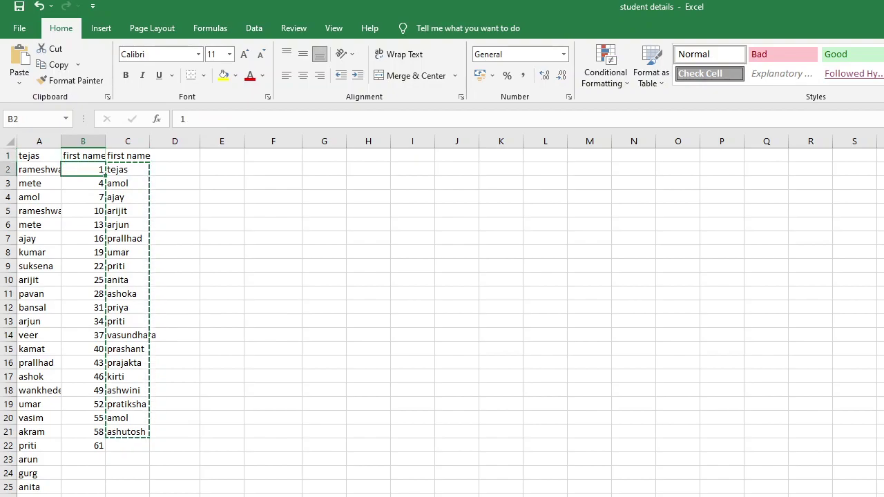
- Clear the helper numbers from B2:B22, undoing an accidental paste that produced #REF! errors
drag(82, 169, 83, 445)
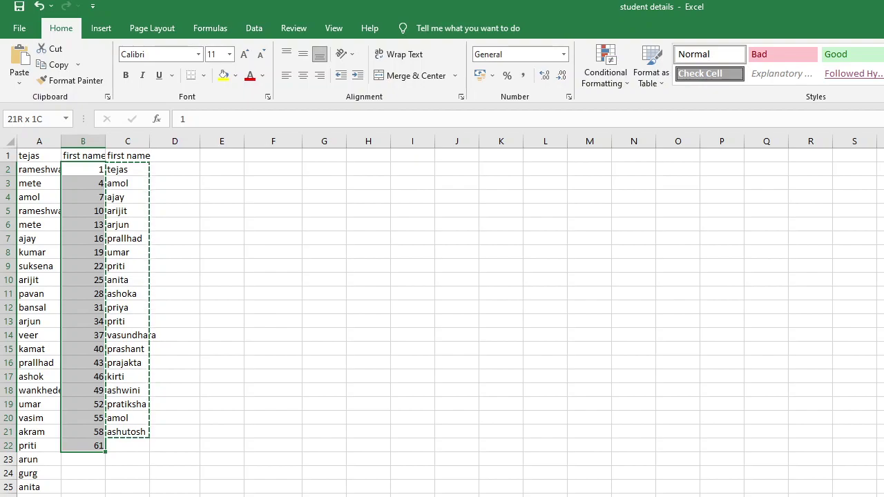
click(82, 183)
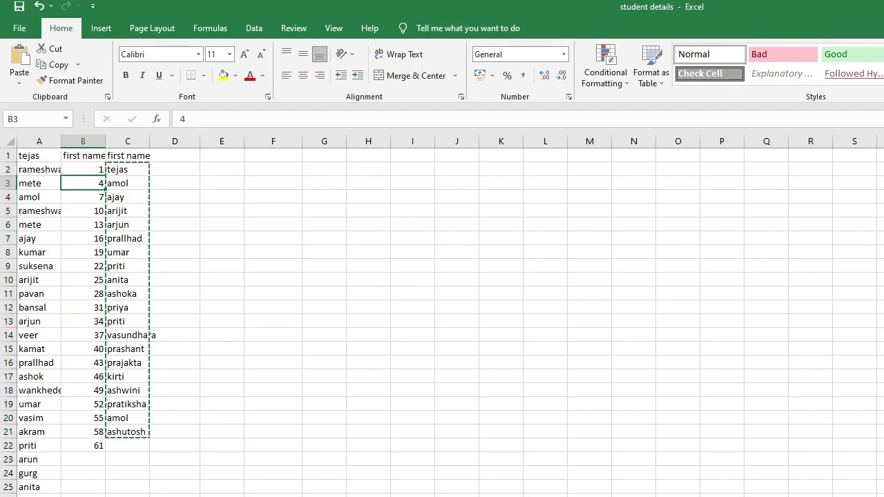
click(83, 170)
drag(83, 169, 82, 445)
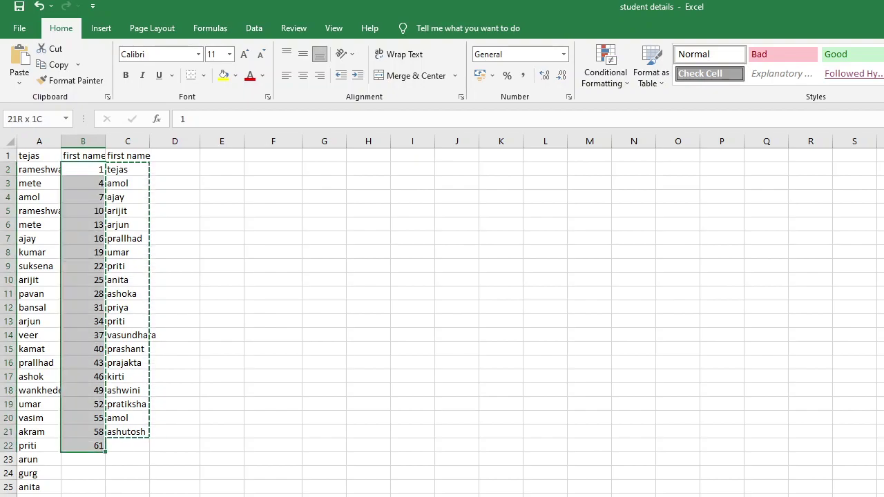
key(ctrl+v)
key(ctrl+z)
key(Escape)
click(83, 155)
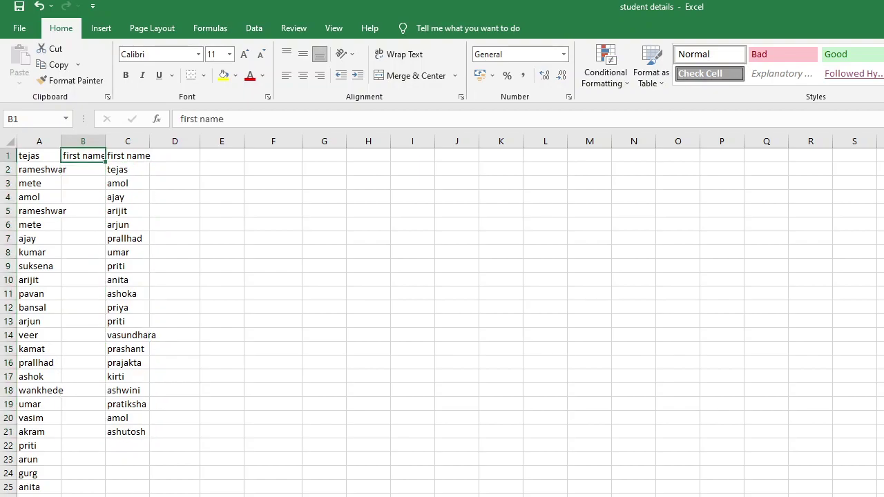
- Enter 2 in B2 as the first middle-name row number
click(83, 169)
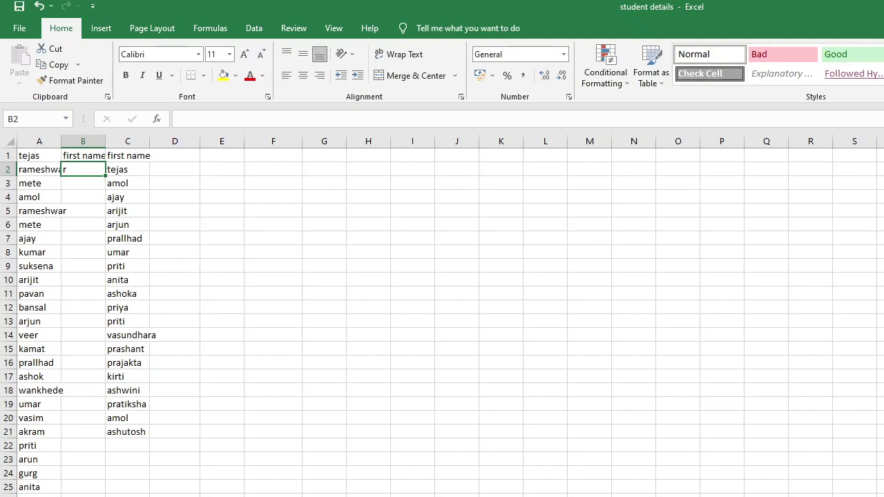
text(2)
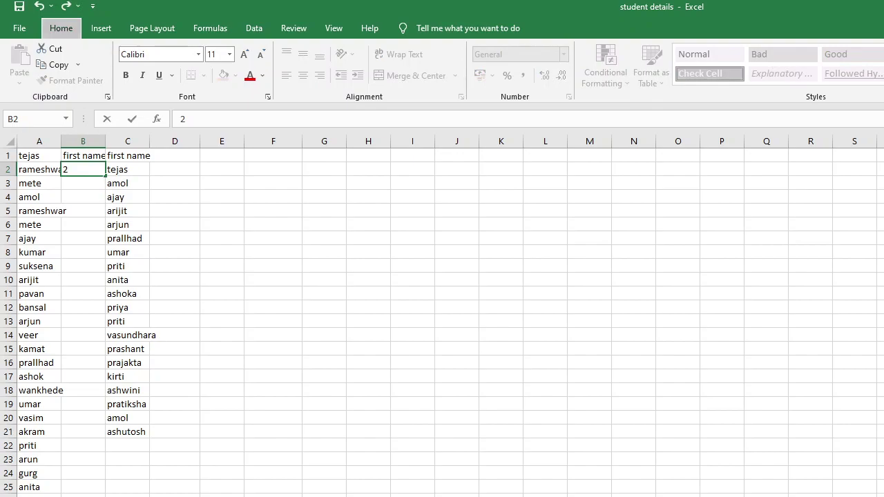
click(211, 54)
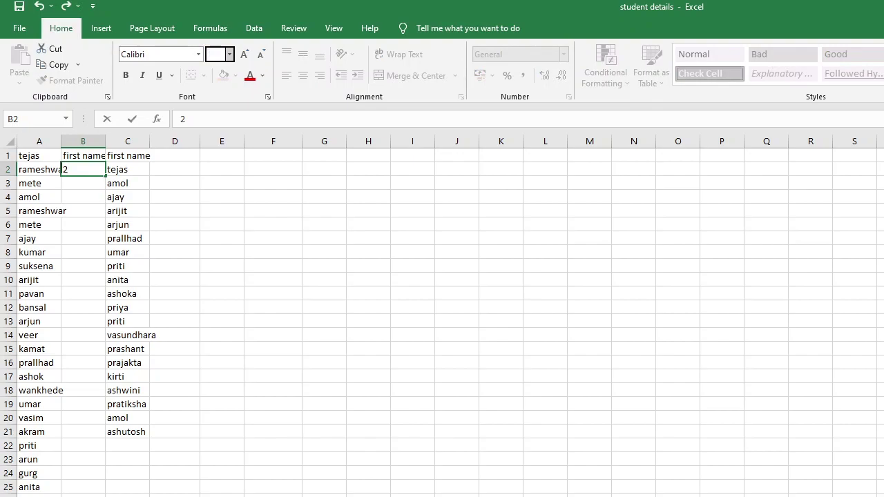
key(Escape)
key(Up)
click(83, 169)
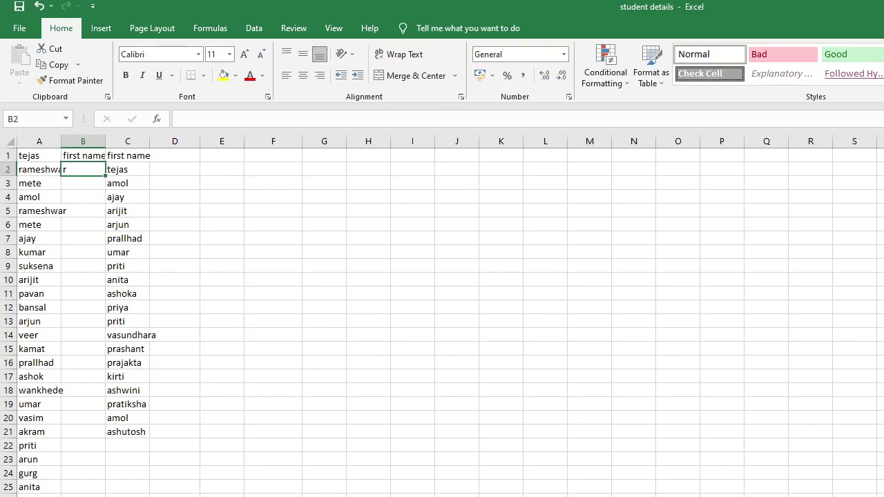
text(2)
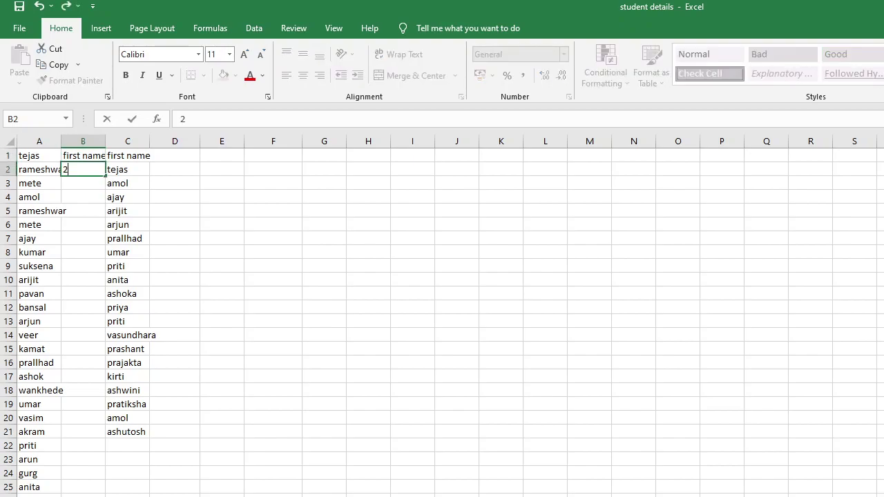
key(Return)
click(83, 169)
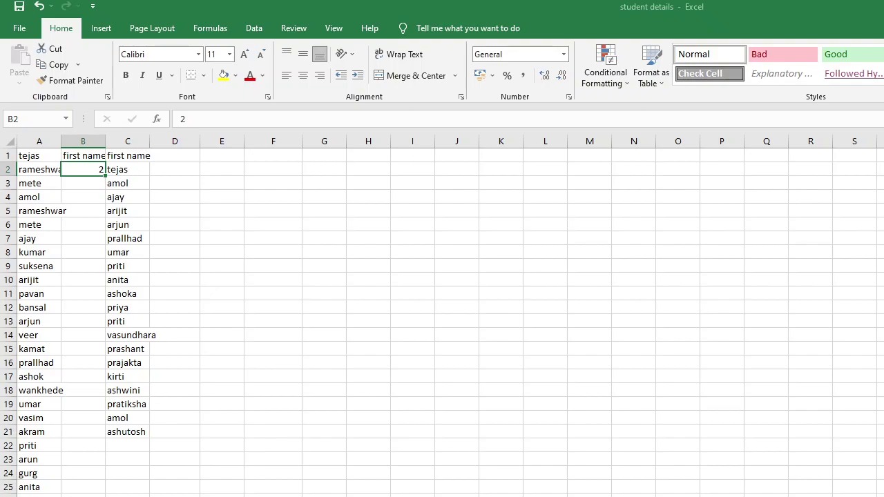
- Check the new step-of-3 series 2, 5, 8… down column B to 59
key(Down)
key(Down)
key(Down)
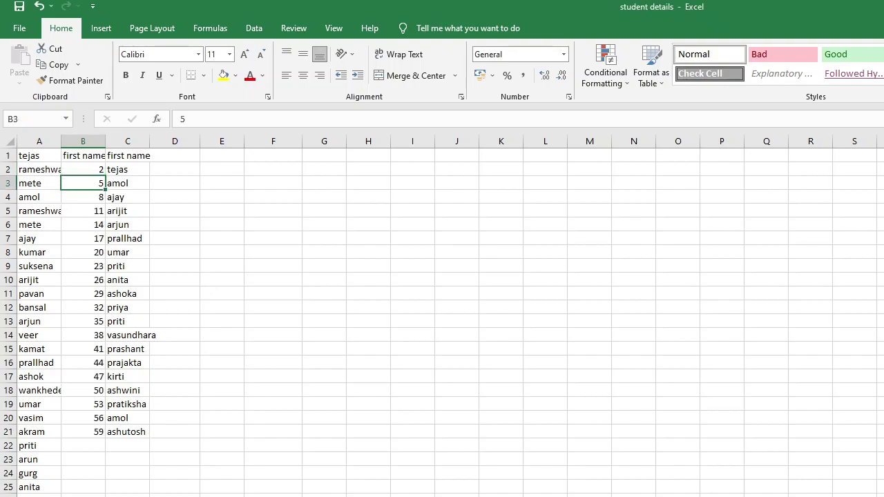
key(Down)
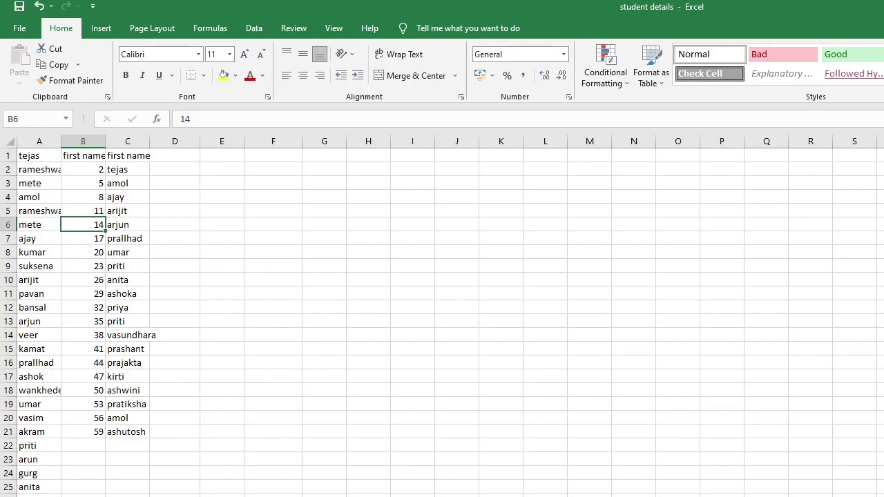
click(83, 155)
click(127, 156)
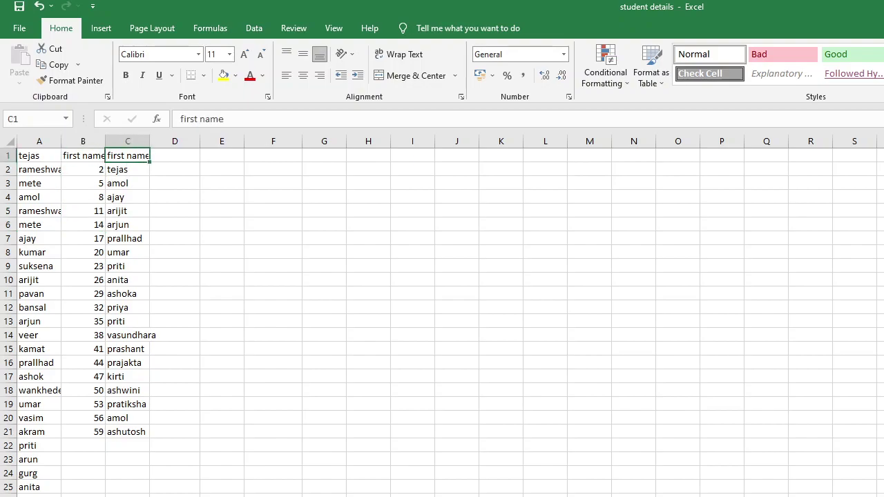
click(175, 155)
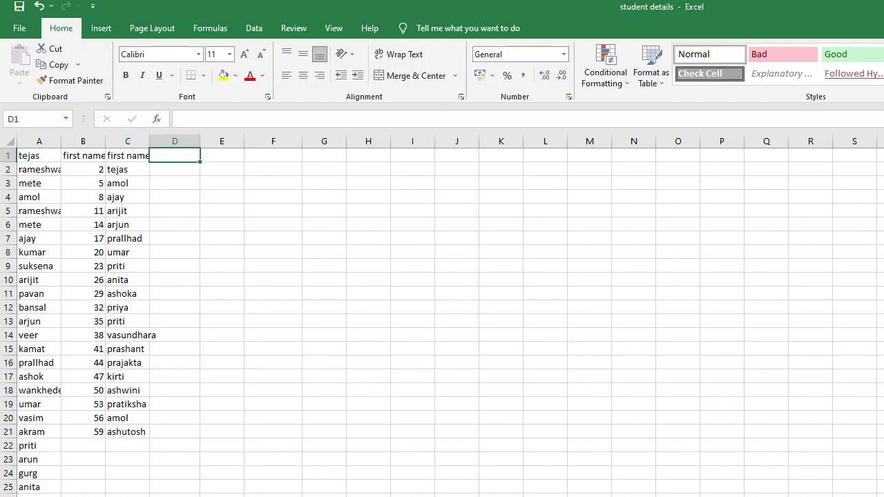
- Add the 'Middle Name' header in D1, discarding a mistyped formula in D2
text(Midd)
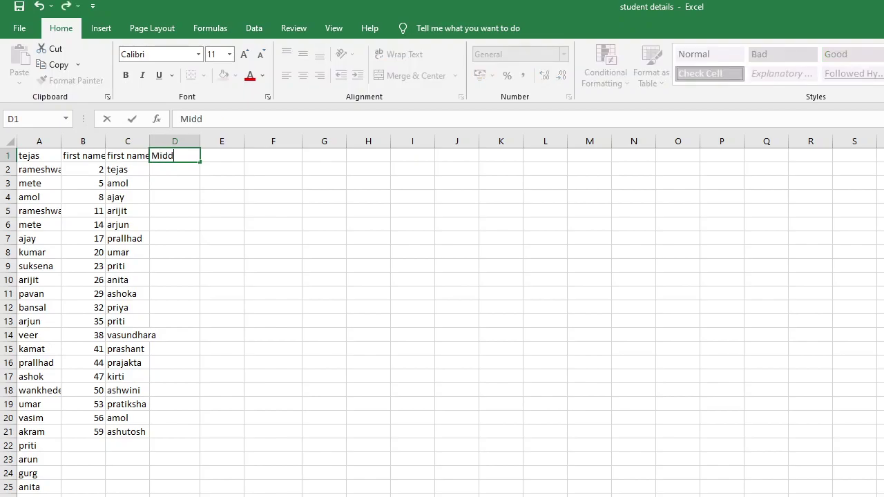
text(le Name)
key(Return)
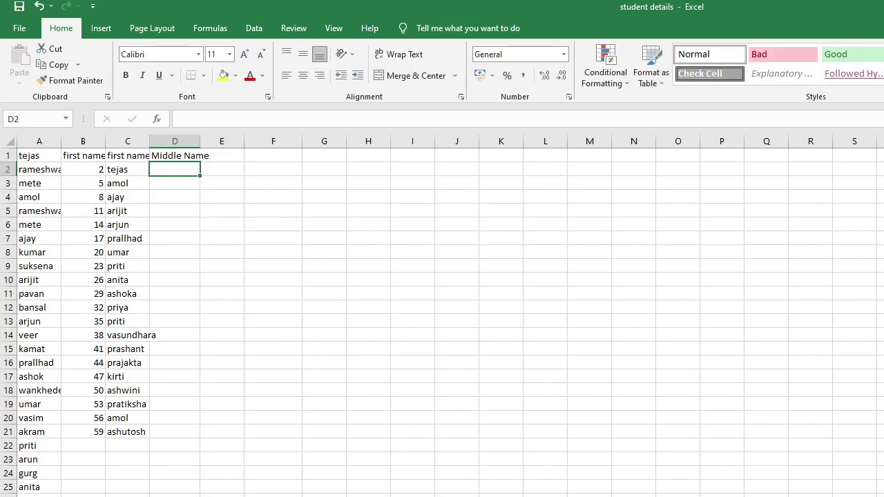
text(="a")
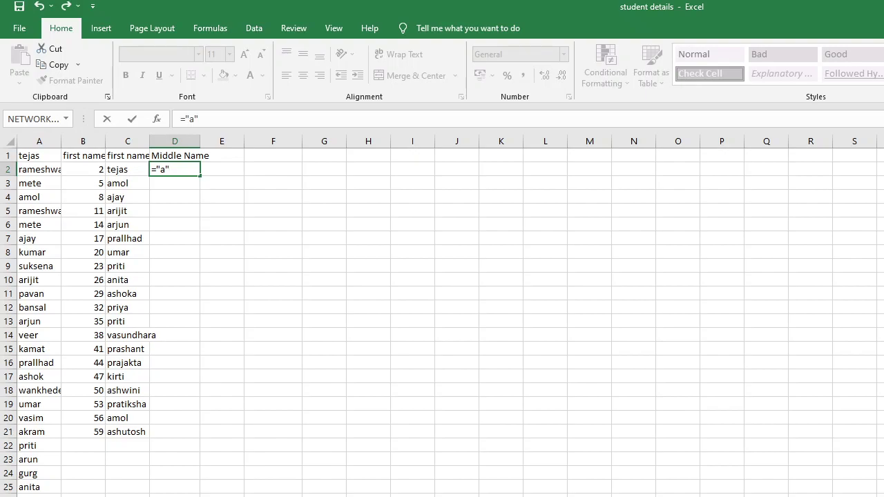
text(b2)
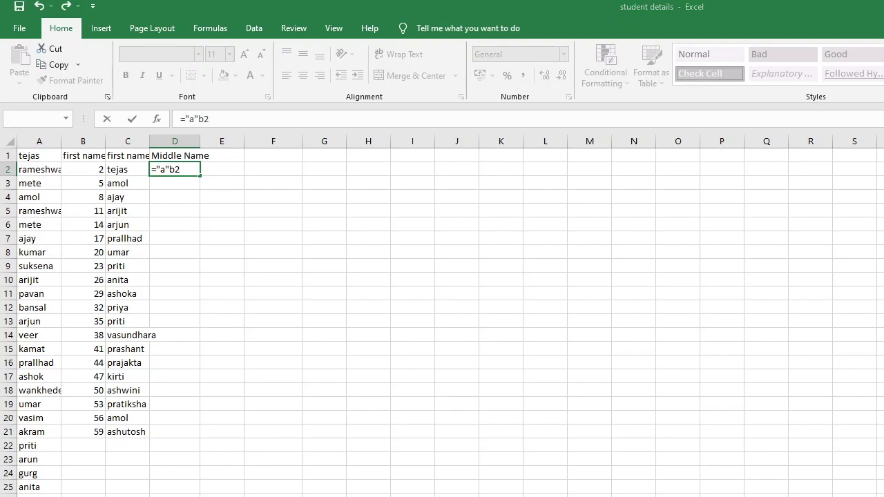
key(ctrl+shift+Left)
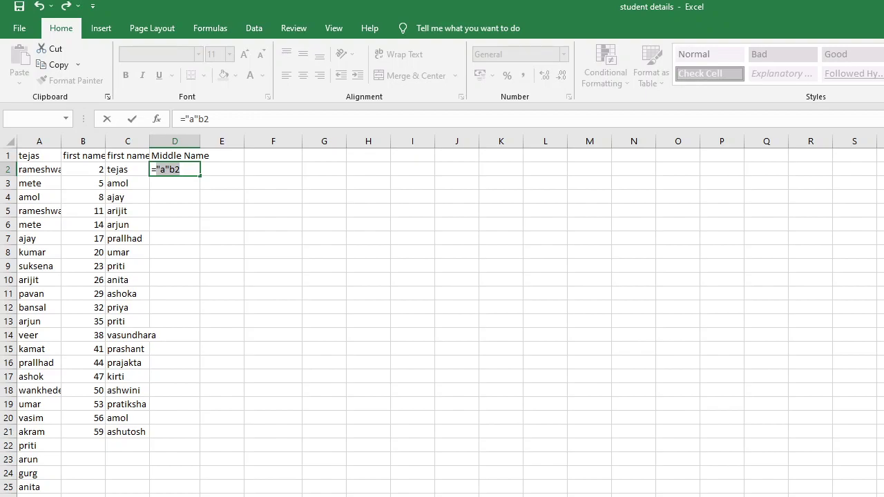
key(BackSpace)
key(BackSpace)
key(Escape)
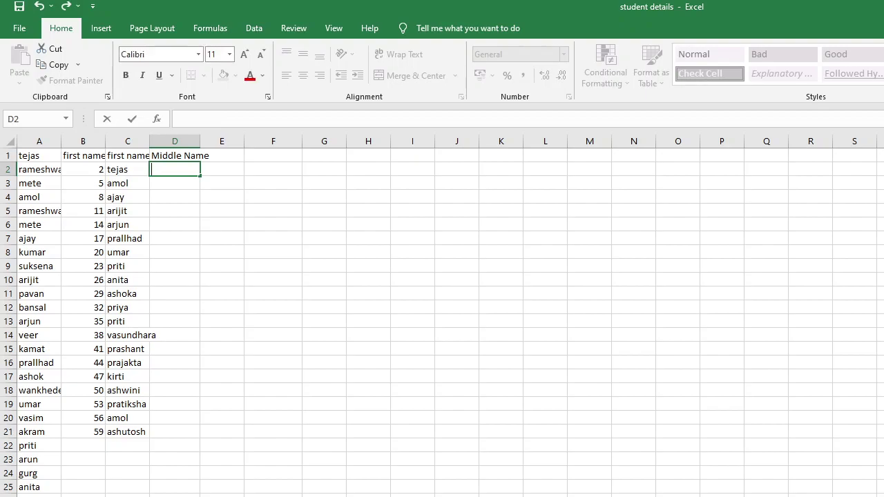
- Enter ="a"&B2 in D2 and fill it down through D21
text(="a")
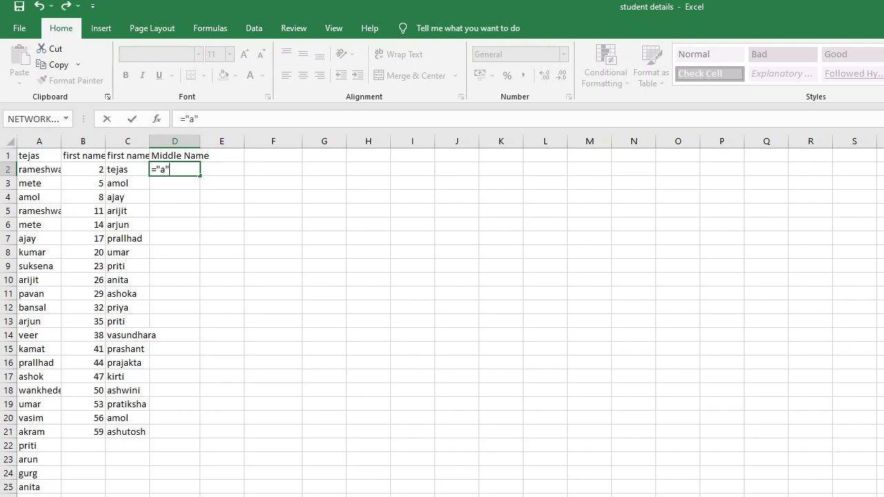
text(&b2)
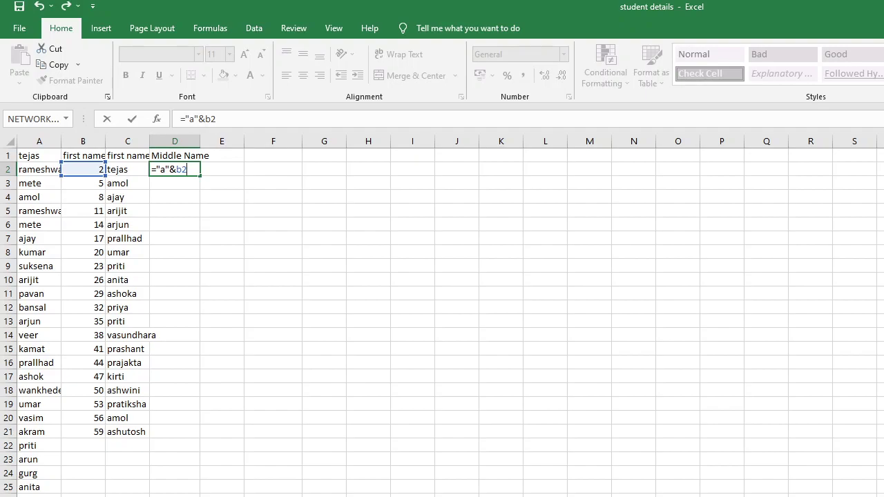
key(Return)
click(175, 170)
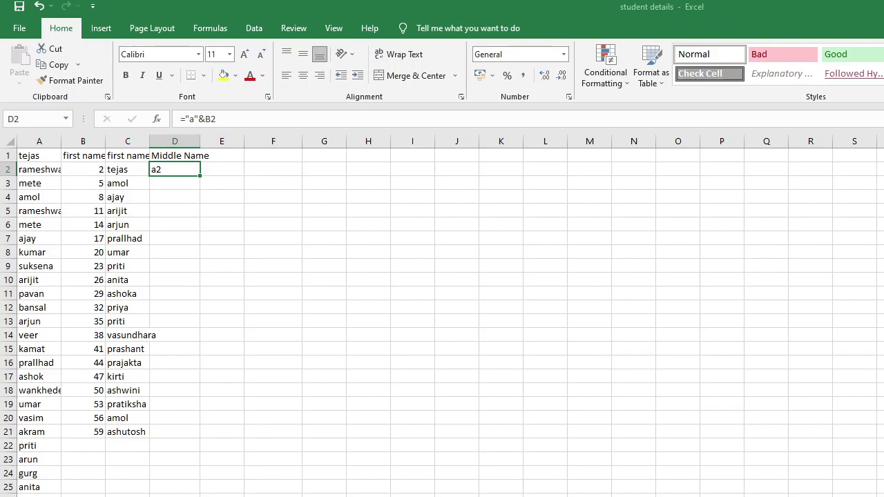
drag(174, 169, 175, 431)
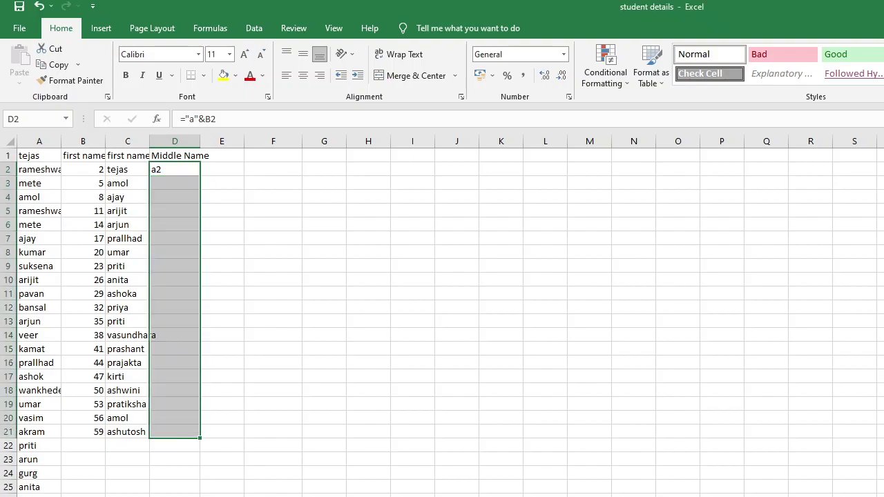
key(ctrl+d)
- Check the Middle Name labels in D3 through D8
click(175, 183)
click(175, 197)
click(175, 211)
click(175, 225)
click(175, 238)
click(174, 252)
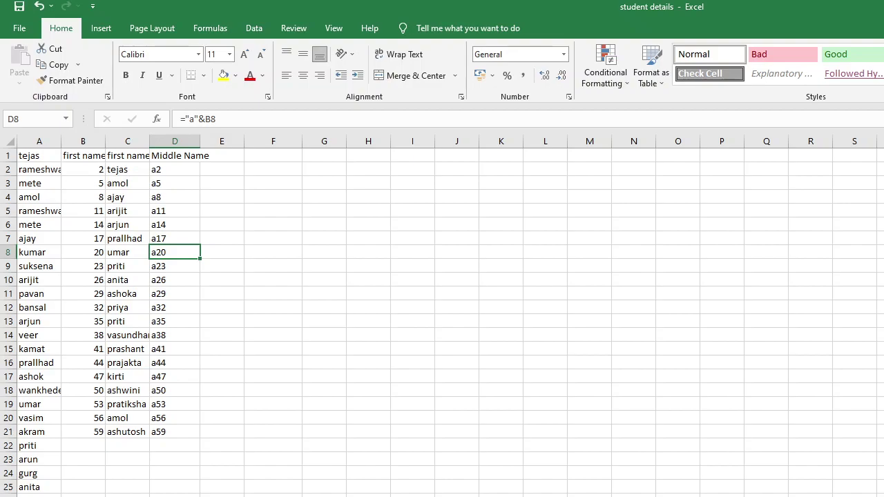
- Copy the Middle Name results in D2:D21 and paste them back as plain values
click(175, 156)
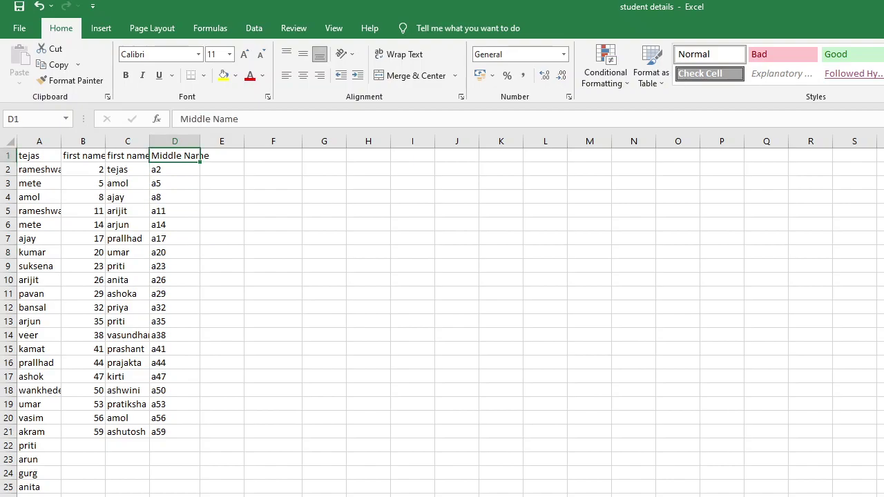
click(175, 169)
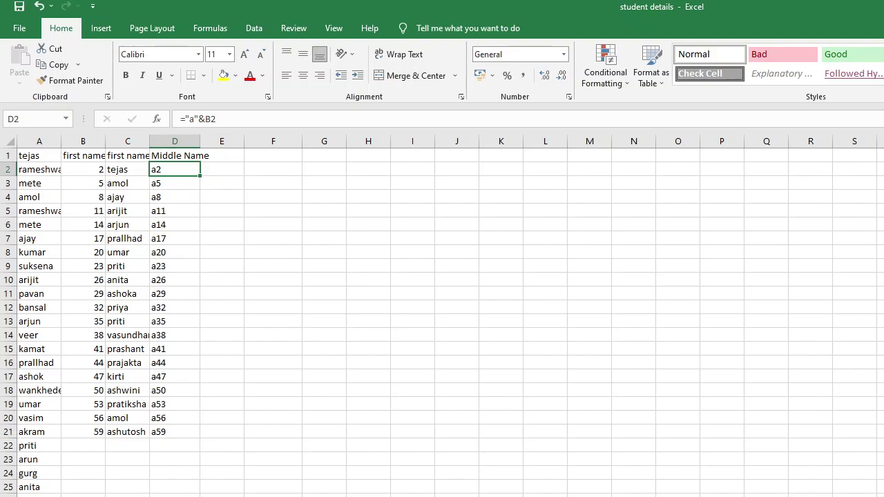
key(ctrl+shift+Down)
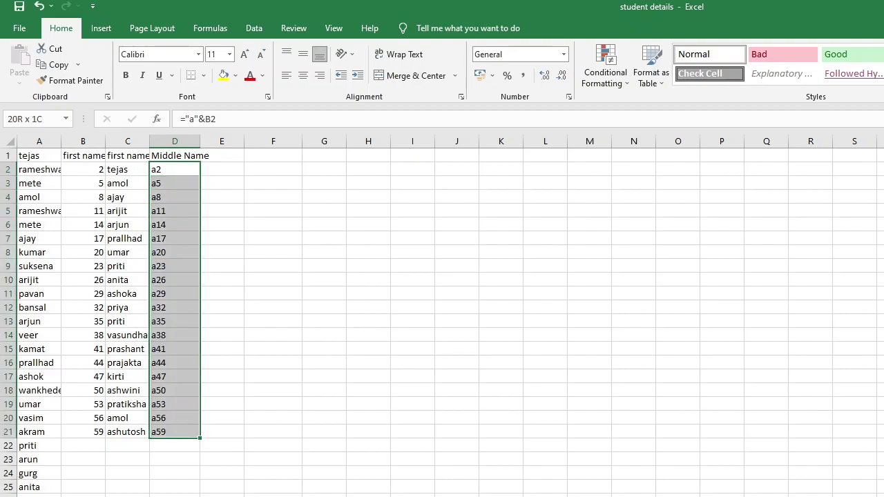
key(ctrl+c)
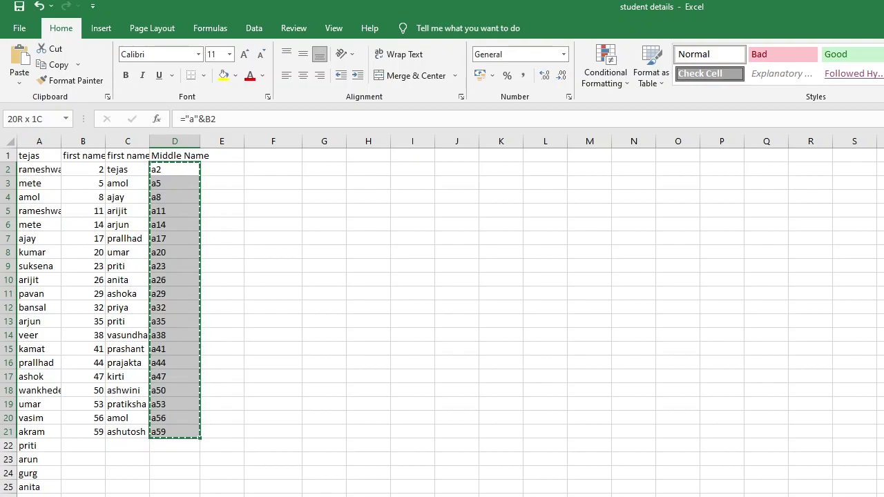
key(Return)
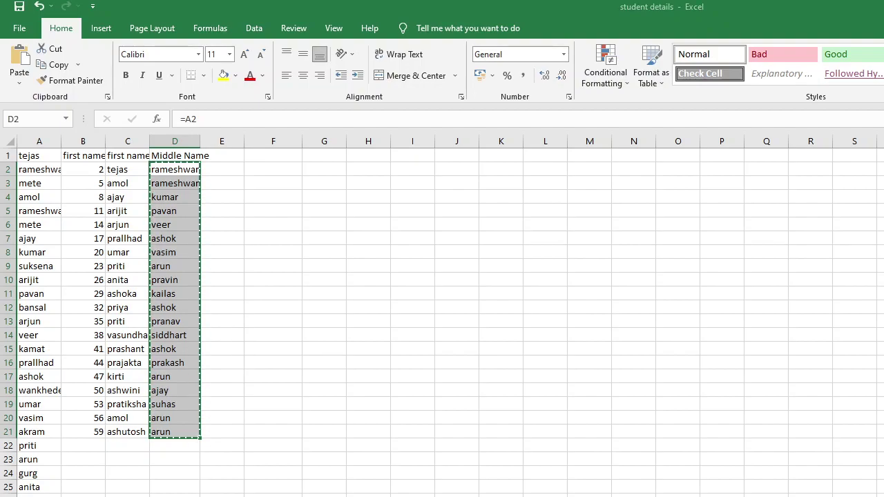
- Check the new column A references in the Middle Name cells D2 through D6
click(175, 155)
click(174, 169)
click(175, 183)
click(175, 197)
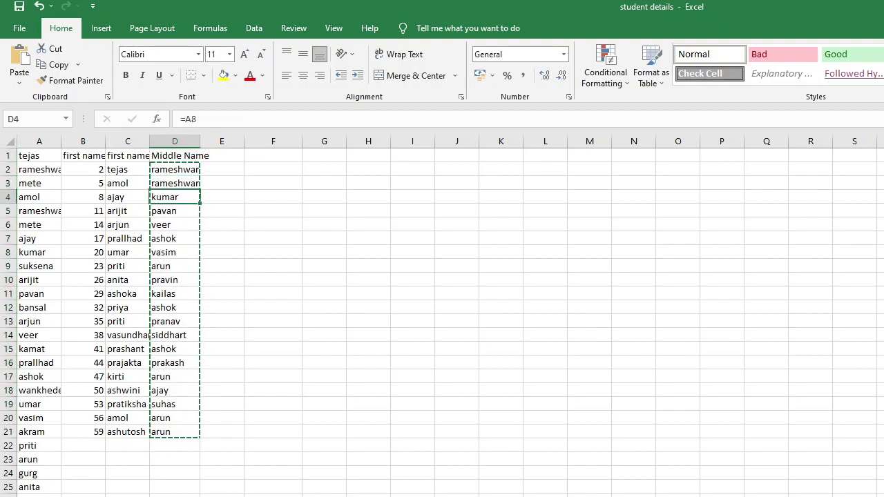
click(175, 210)
click(175, 224)
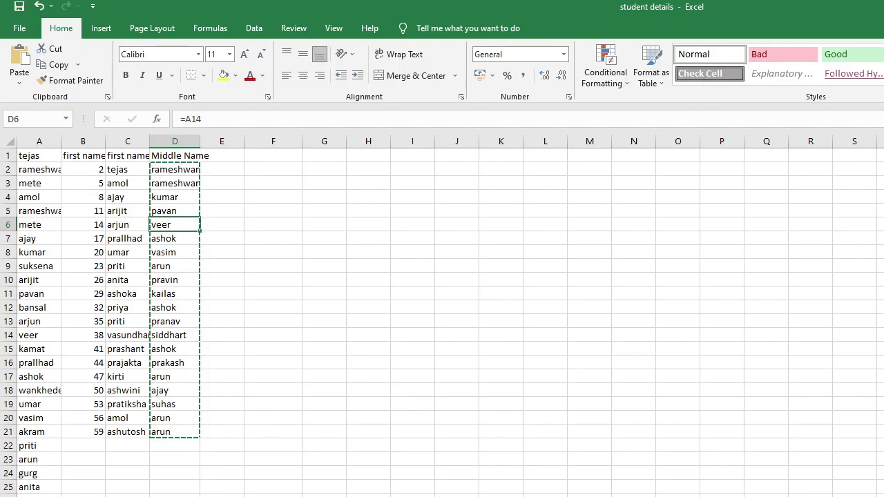
click(174, 155)
- Enter the heading 'Last Name' in E1
click(222, 155)
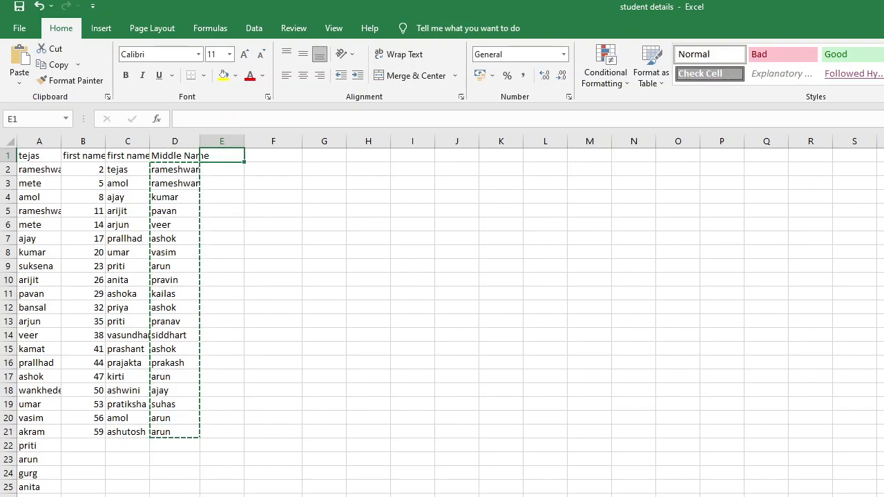
text(La)
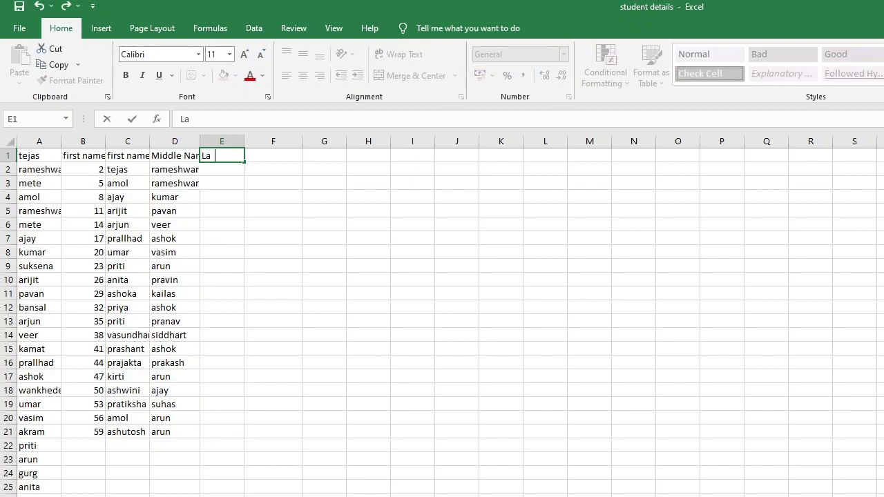
text(st Name)
key(Left)
key(Left)
key(Left)
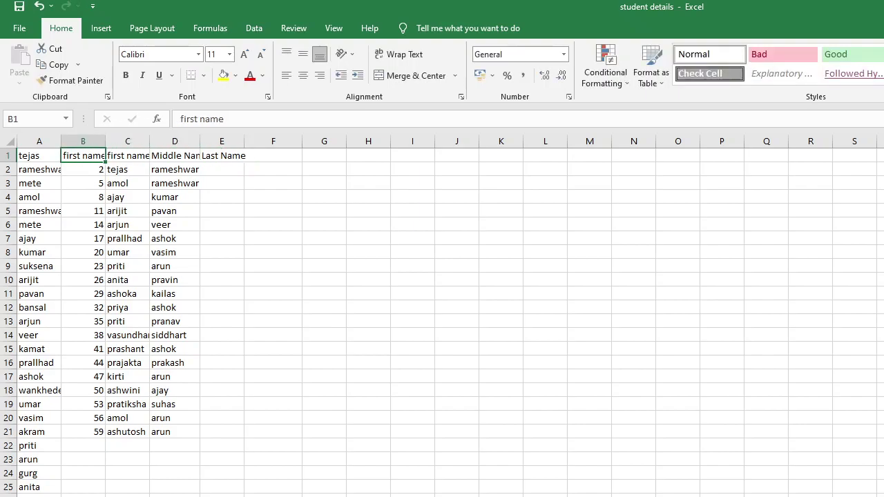
- Select the helper numbers 2 to 59 in B2:B21
click(83, 170)
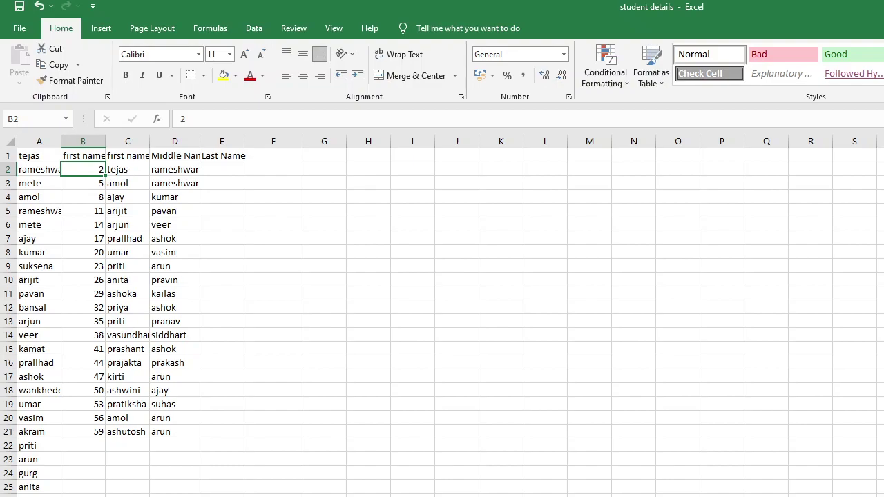
click(83, 155)
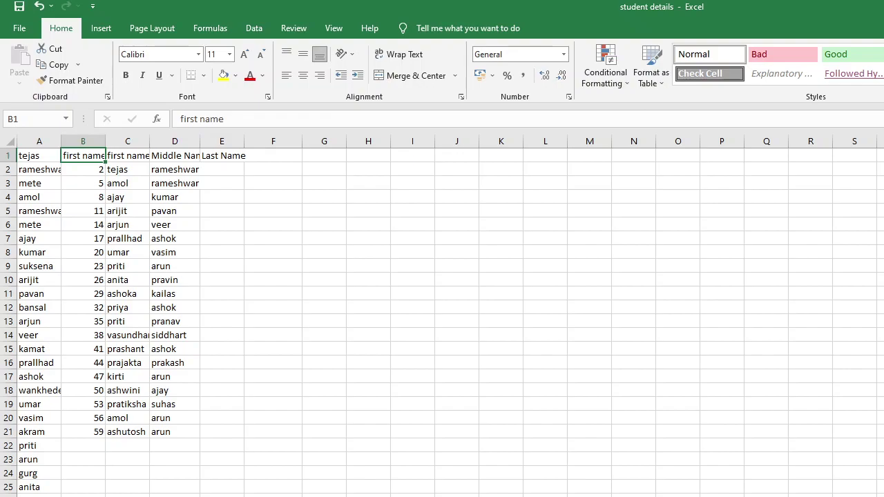
click(83, 170)
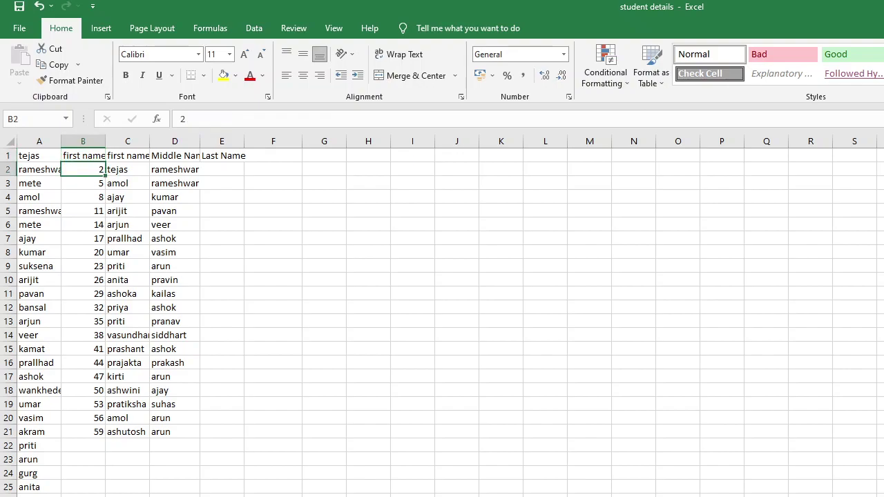
click(83, 156)
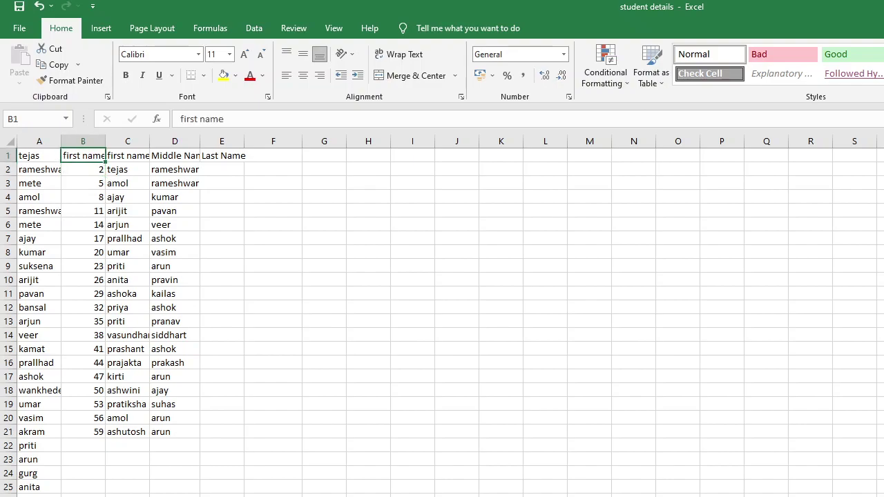
click(83, 169)
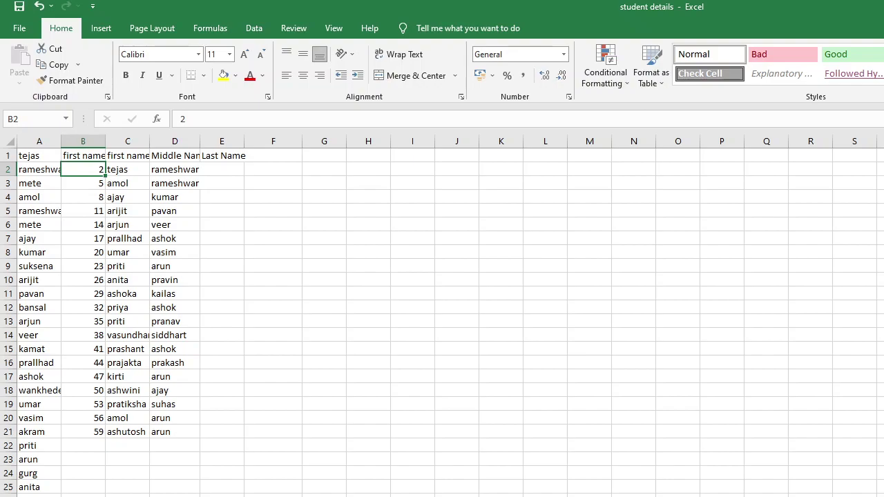
click(83, 156)
click(82, 169)
key(ctrl+shift+Down)
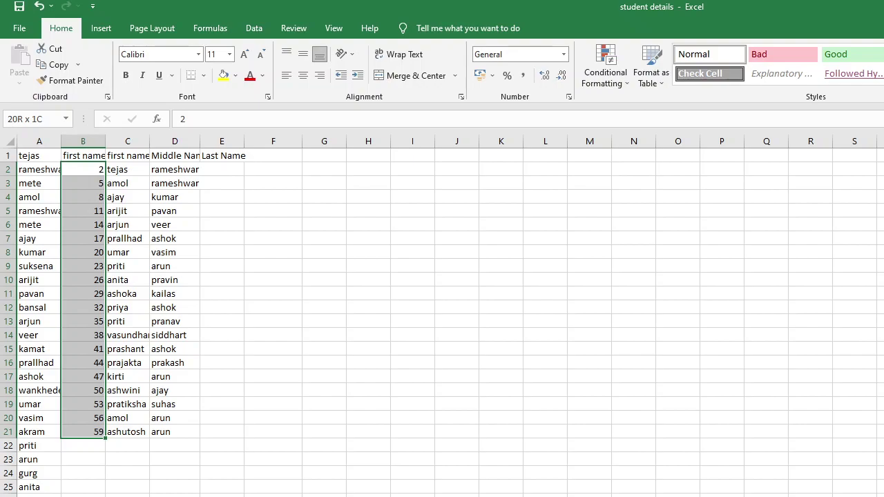
- Clear B2:B21 and enter 3 as the new starting value in B2
key(Delete)
click(83, 183)
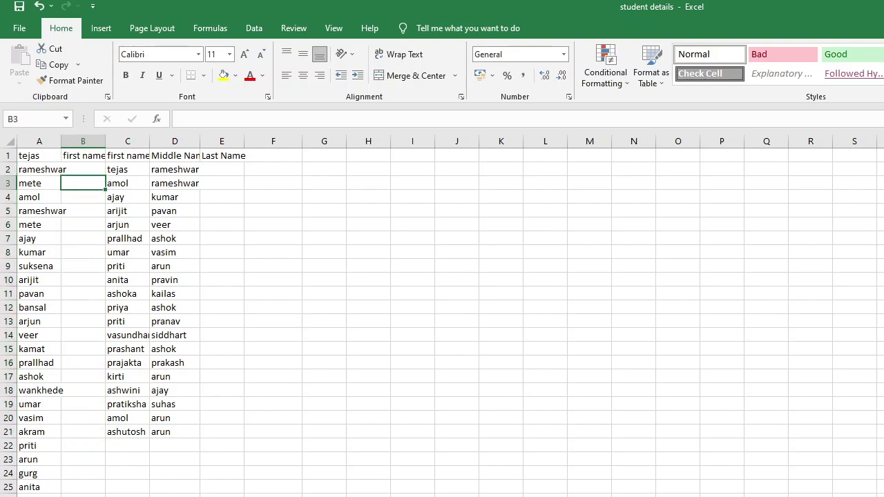
click(83, 169)
click(83, 155)
click(82, 169)
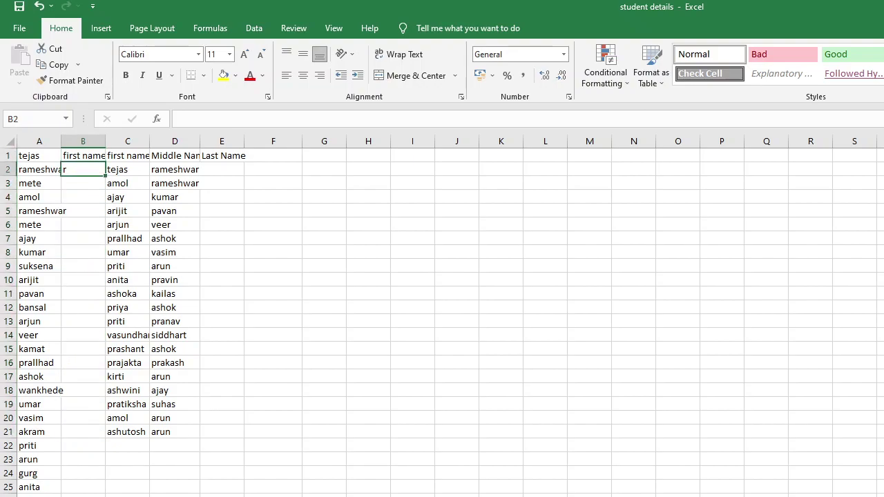
text(3)
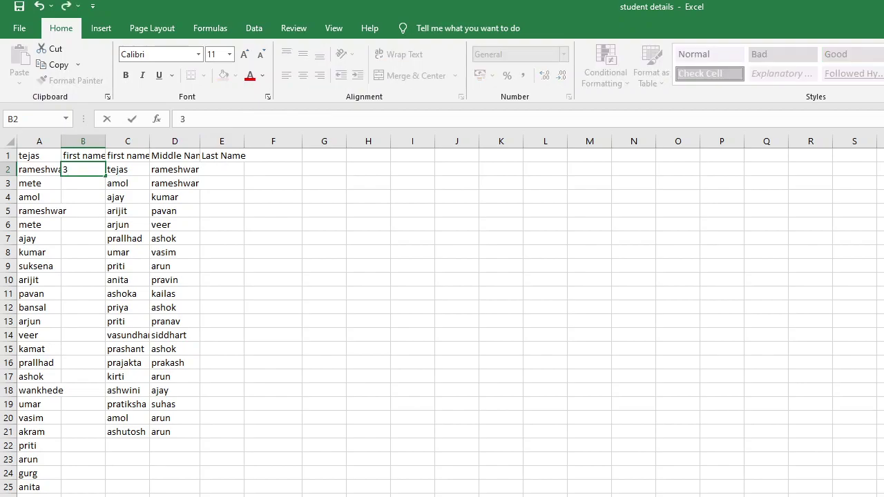
key(Return)
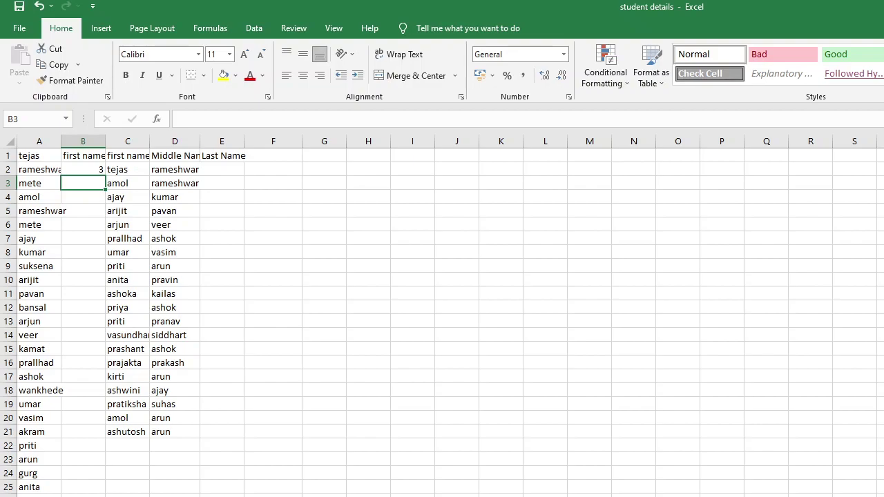
- Enter =B2+3 in B3 and fill it down to B21, checking the results
text(=)
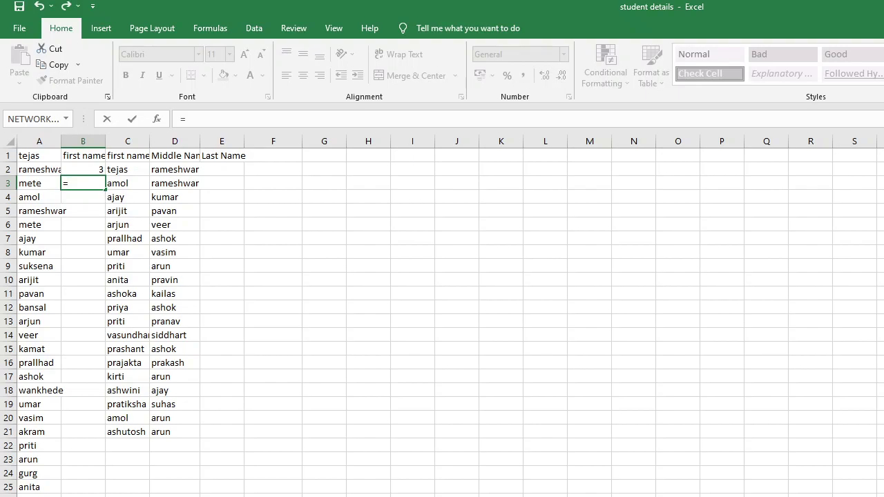
text(b2+3)
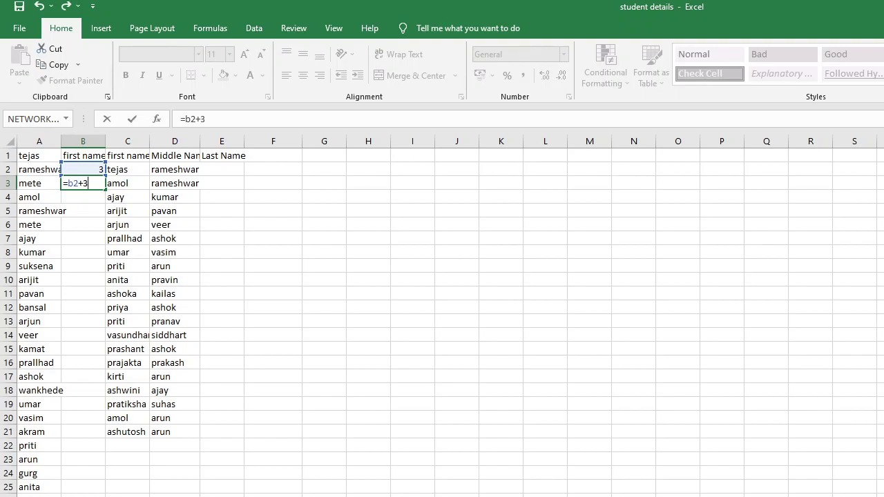
key(Return)
click(83, 183)
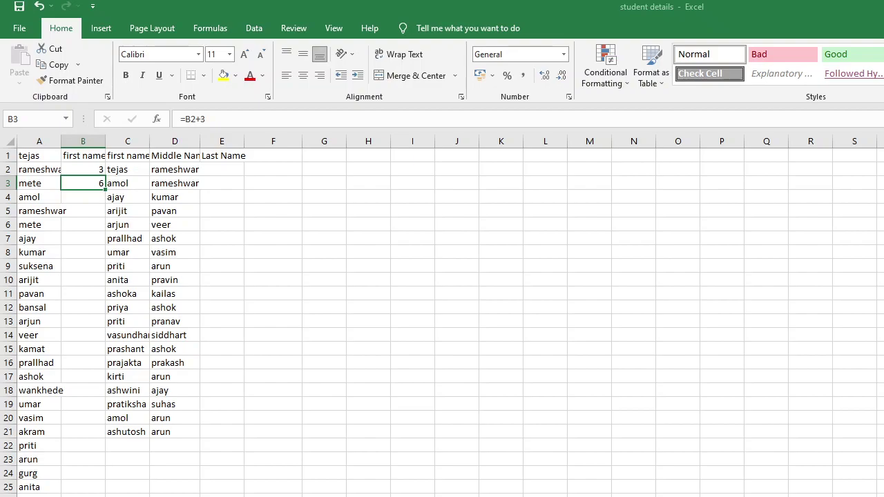
drag(105, 189, 105, 438)
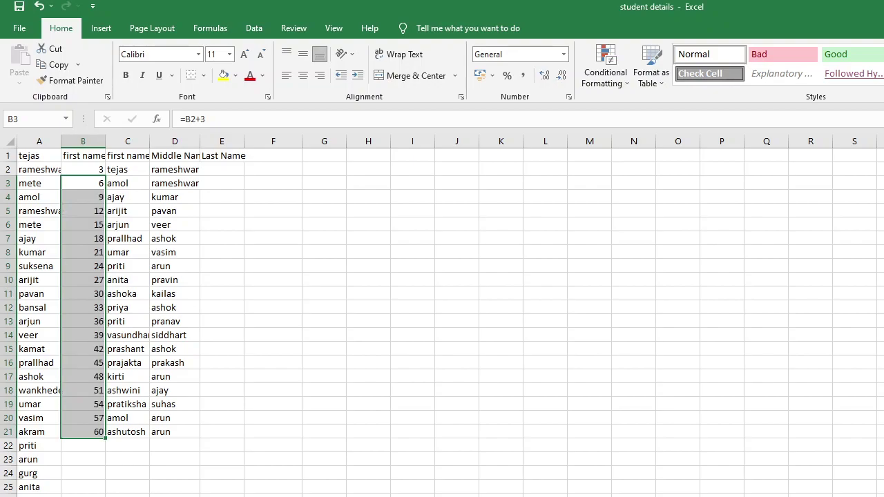
click(83, 197)
key(Down)
key(Down)
key(Down)
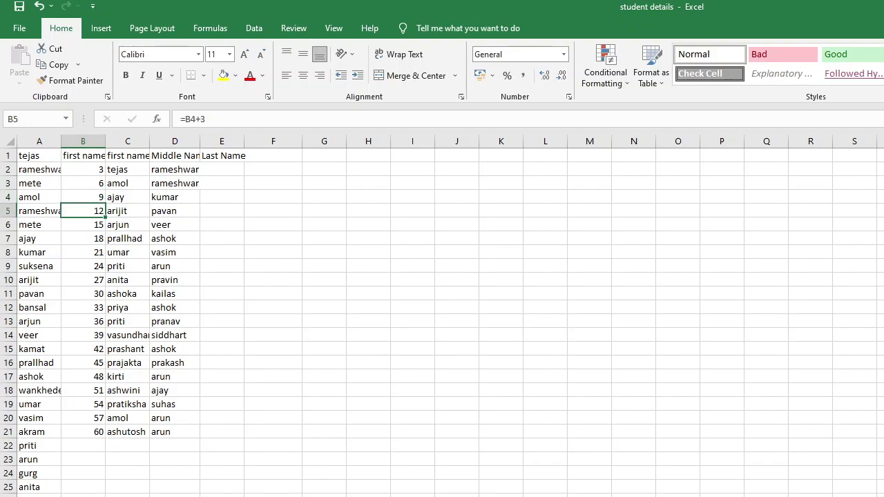
key(Down)
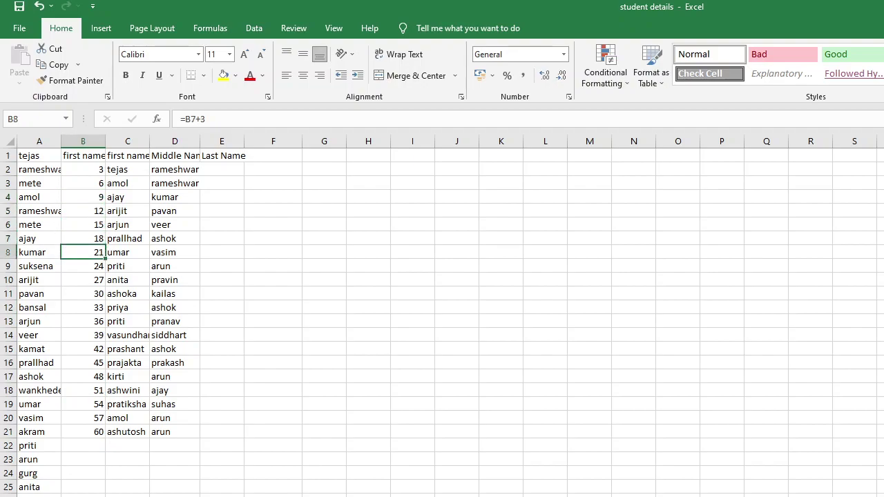
key(Down)
key(Down)
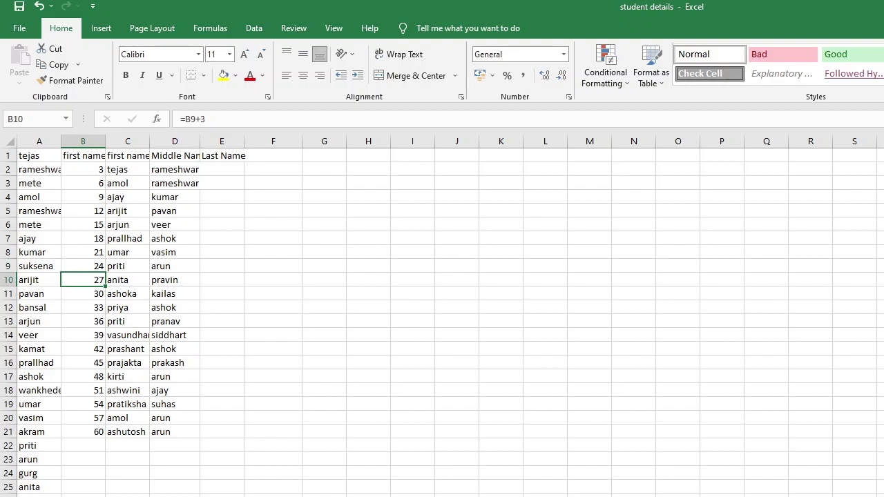
key(ctrl+Up)
key(Down)
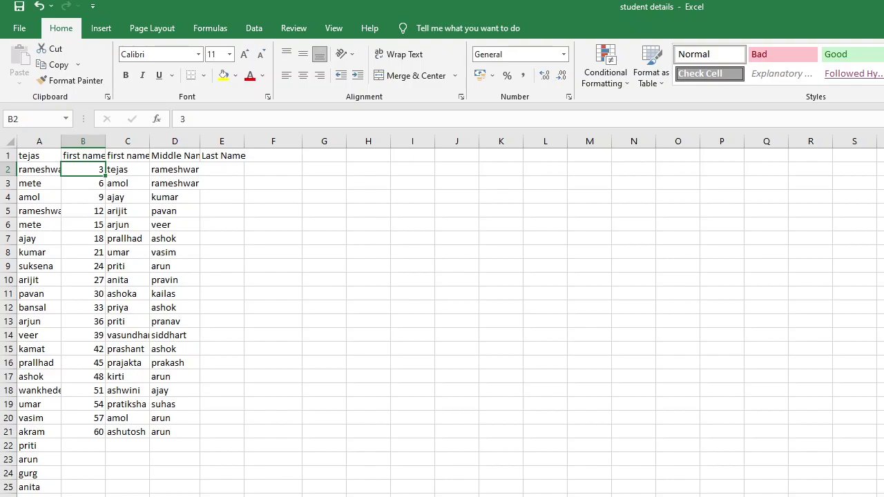
- Enter 1 in B2 to watch the series below recalculate
text(1)
key(Return)
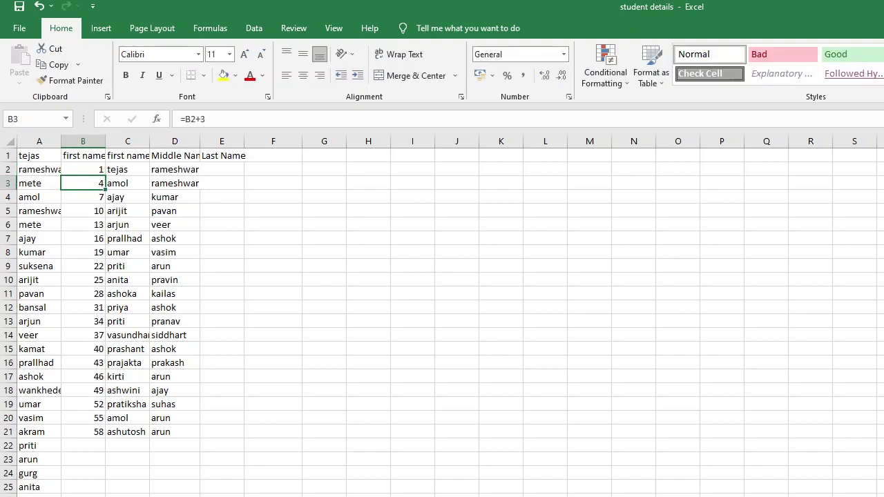
key(Down)
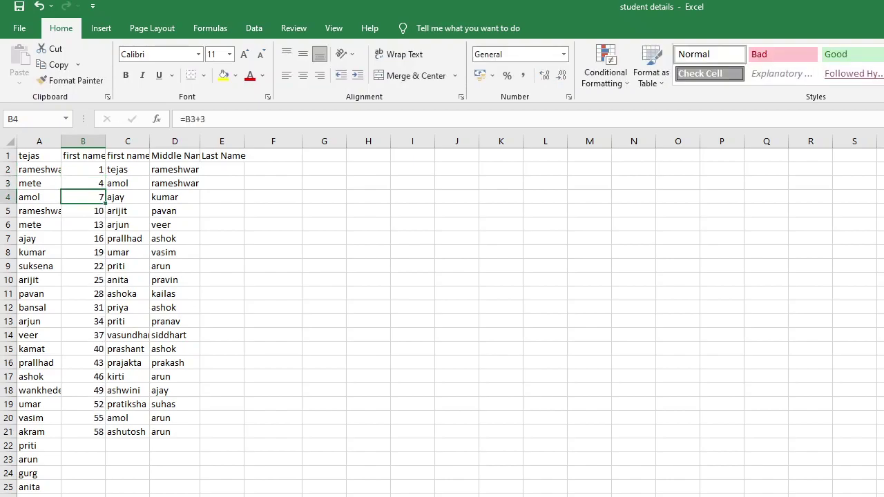
click(83, 155)
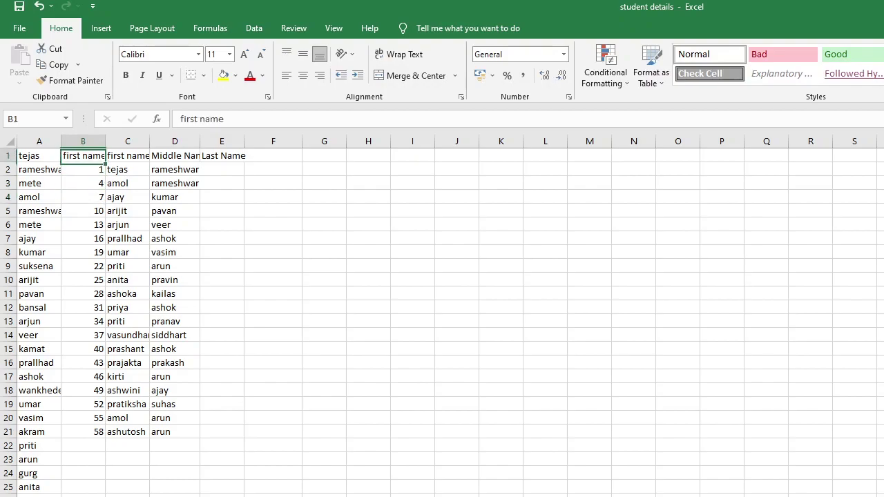
click(83, 169)
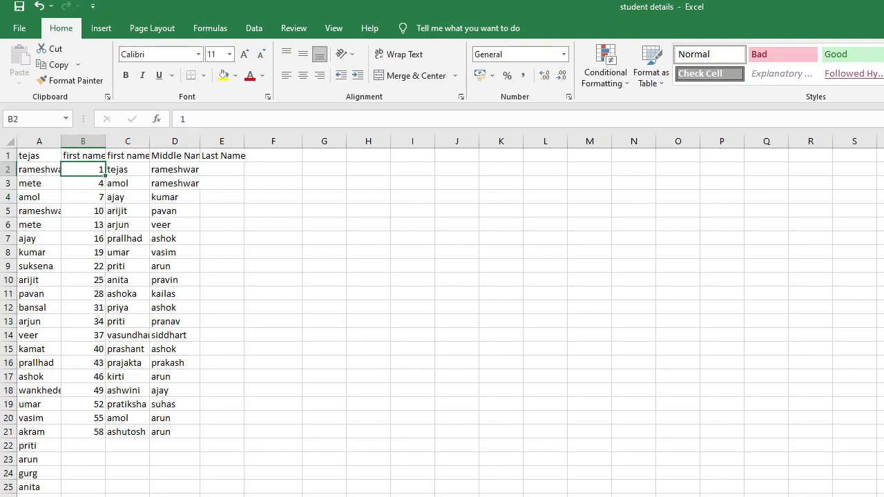
- Change the starting value in B2 to 2 and check B3's formula
text(2)
key(Return)
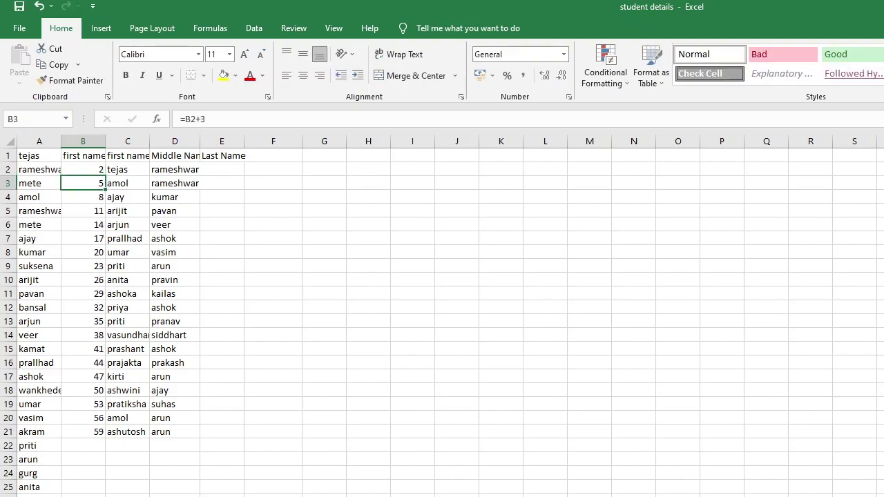
key(Down)
key(Down)
key(Up)
key(Up)
key(Up)
key(Up)
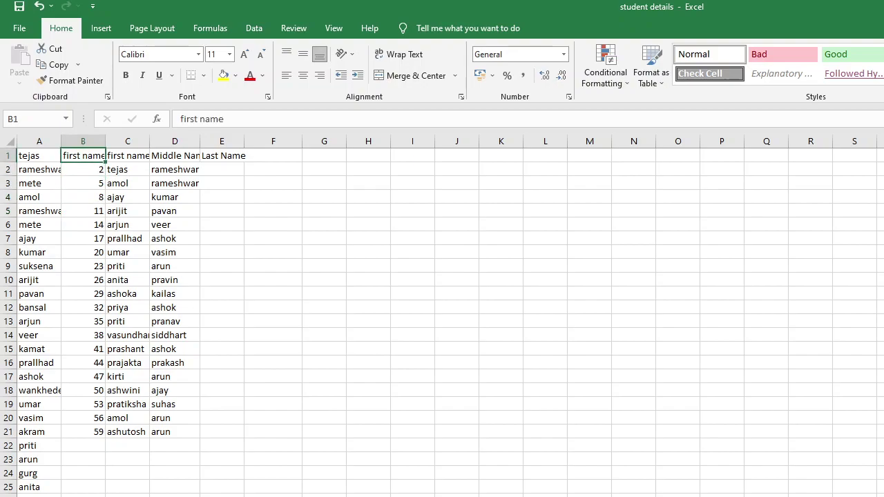
key(Down)
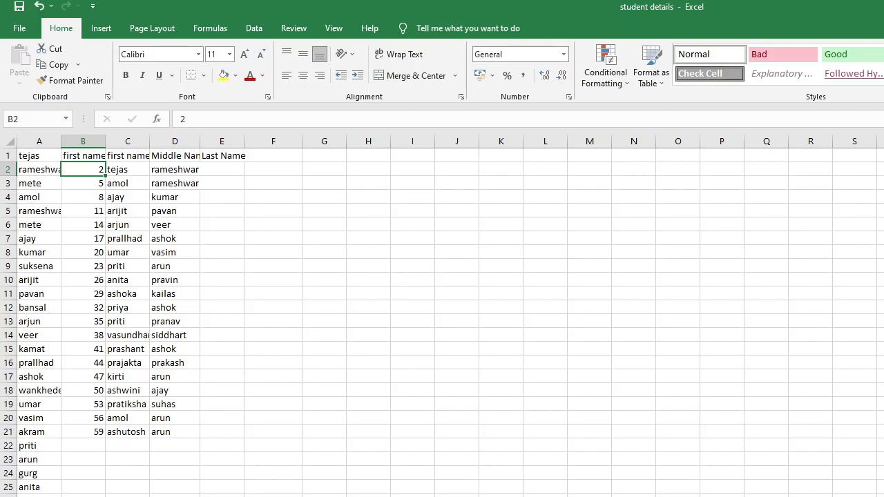
- Restore 3 in B2 and check the recalculated B4 and middle-name formulas
text(3)
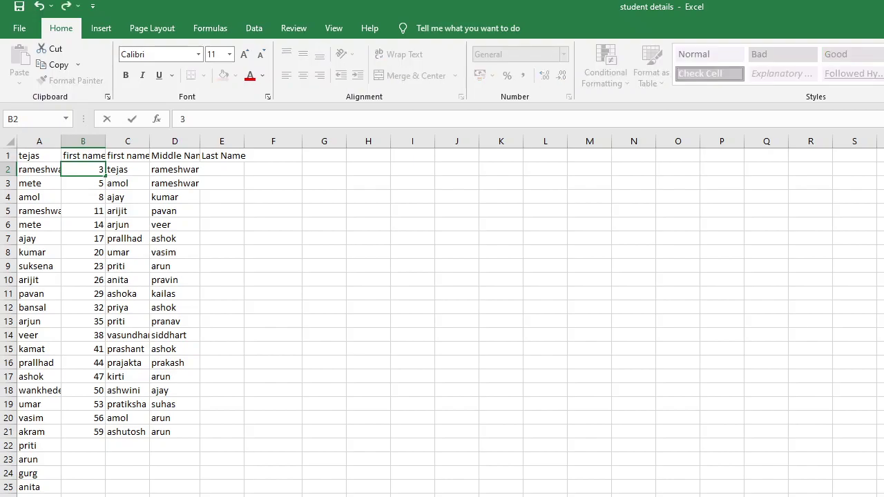
key(Return)
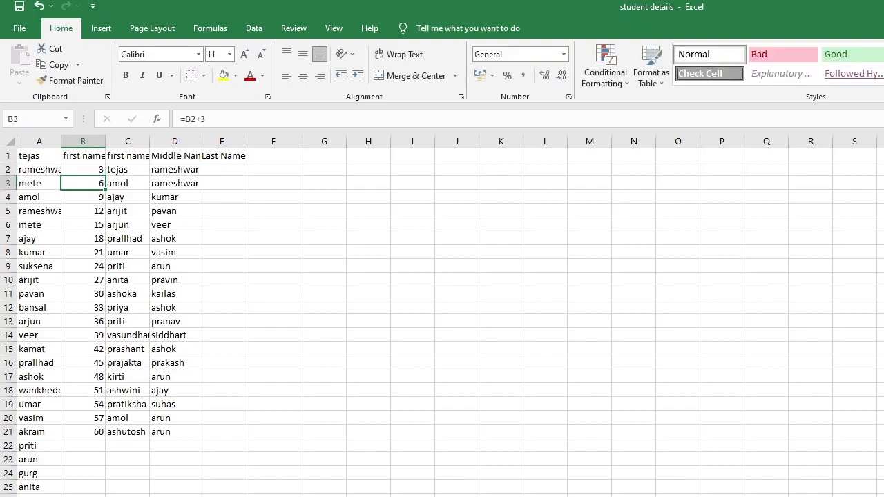
key(Down)
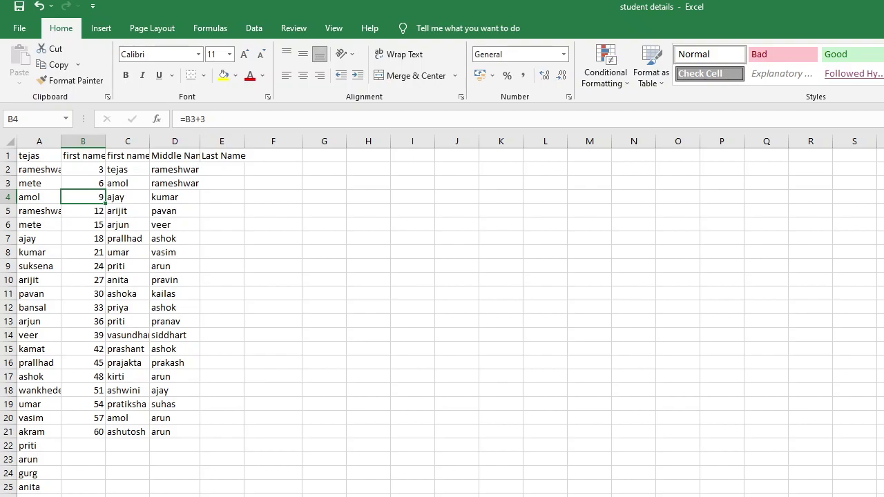
key(Right)
key(Right)
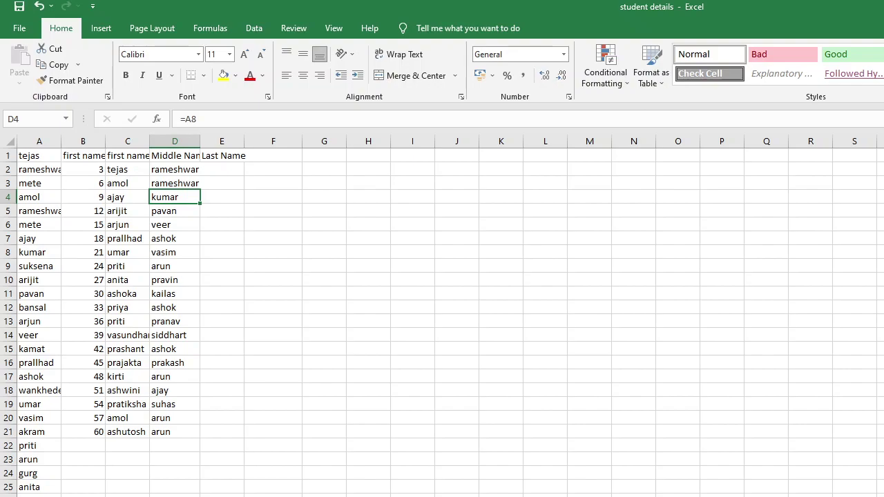
- Enter the formula ="a"&B2 in E2 so it shows a3
key(Up)
key(Up)
key(Up)
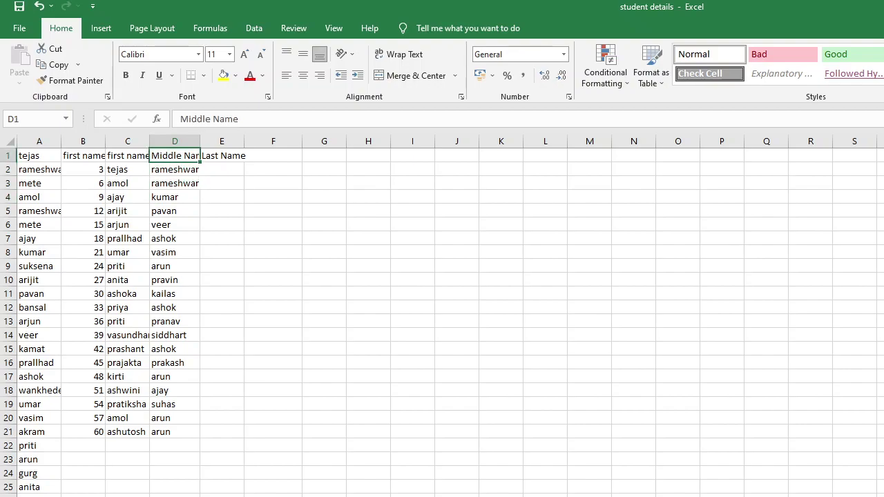
key(Right)
click(222, 169)
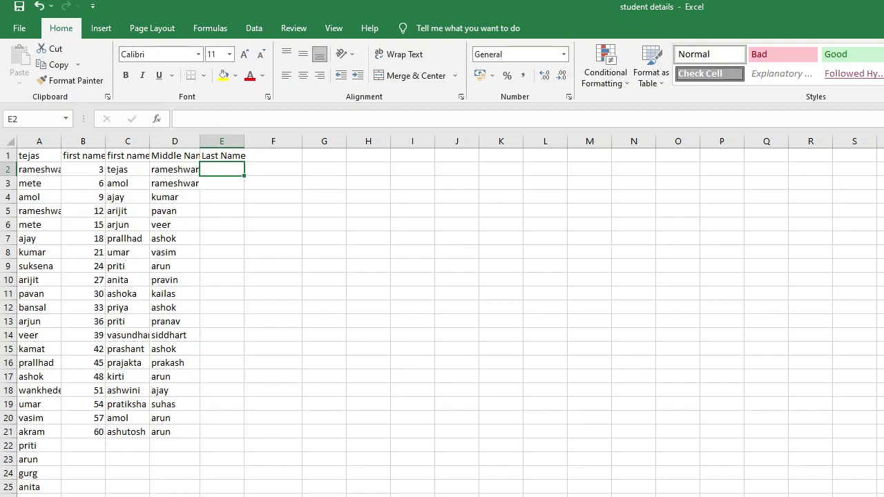
text(=)
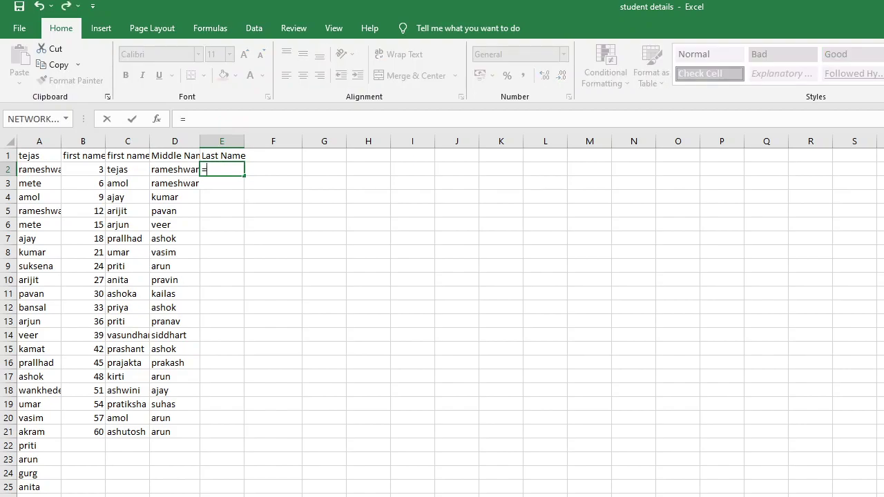
text("a"&b2)
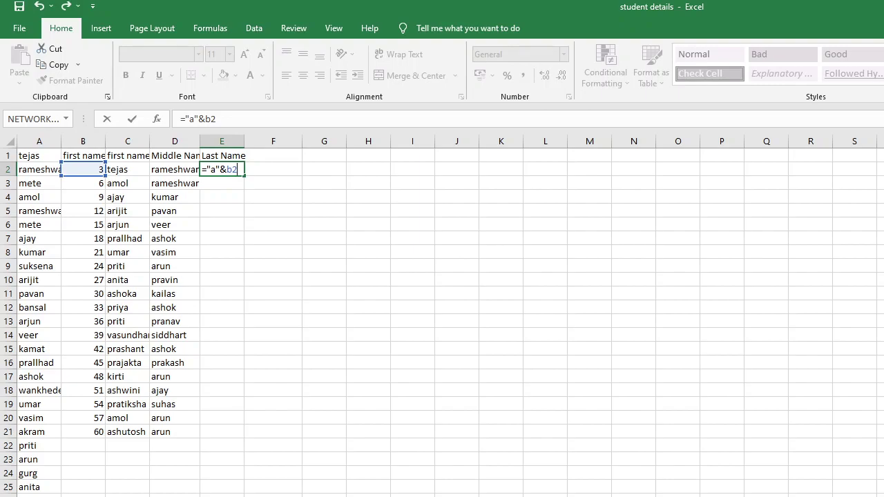
key(Return)
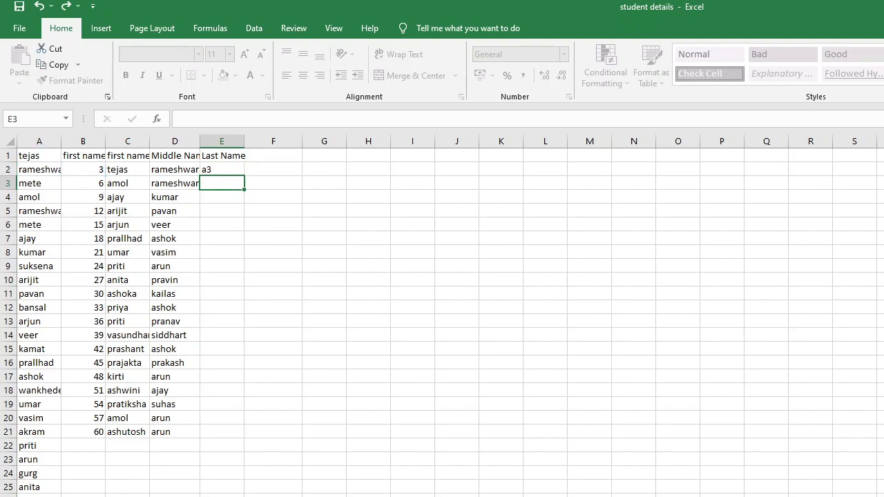
click(222, 169)
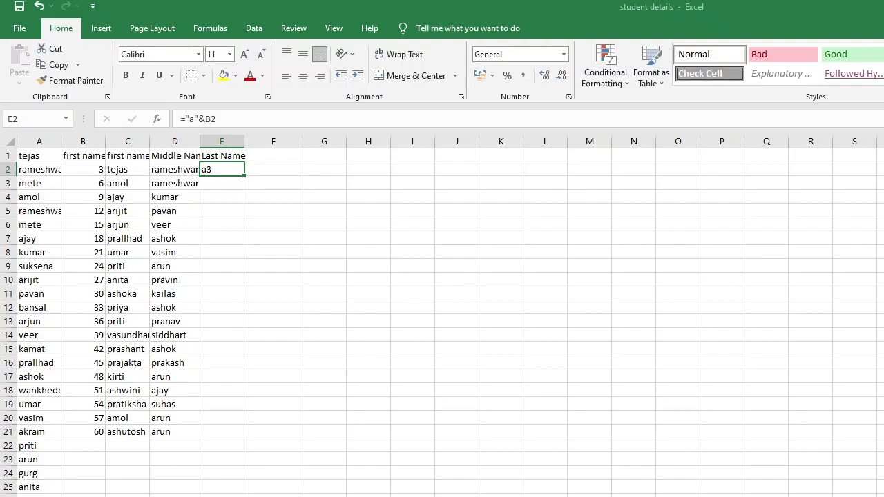
- Fill E2's formula down to E21 (a3 through a60) and copy the range
drag(222, 169, 222, 432)
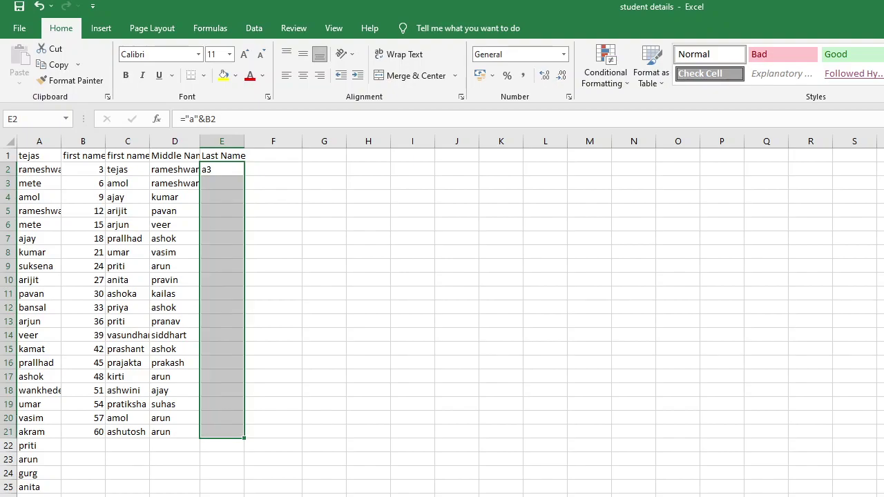
key(ctrl+d)
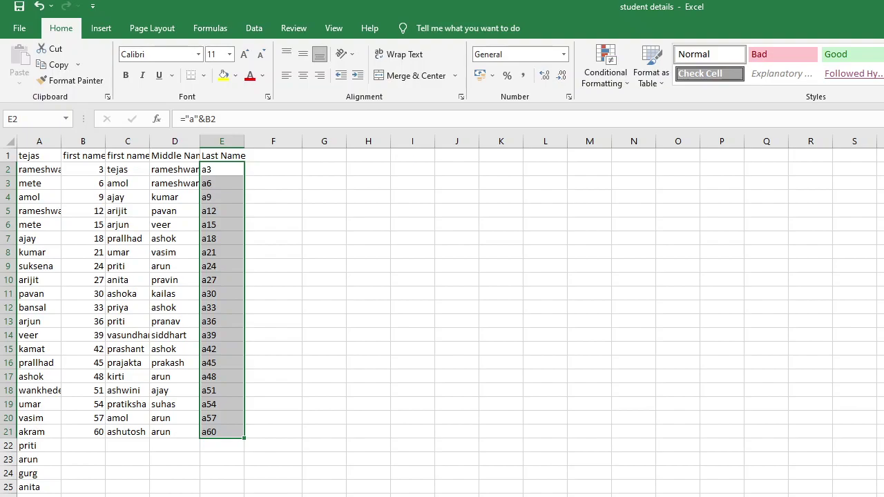
key(ctrl+c)
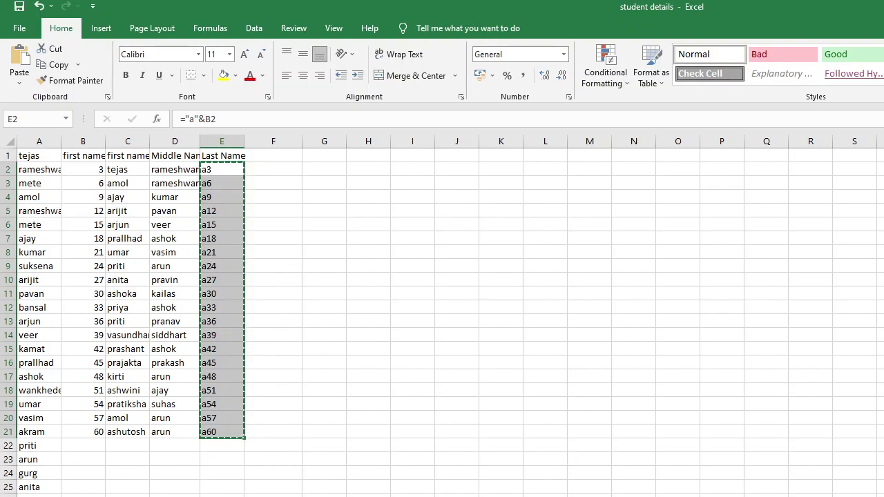
- Paste E2:E21 back as plain values, then copy the range again
key(Return)
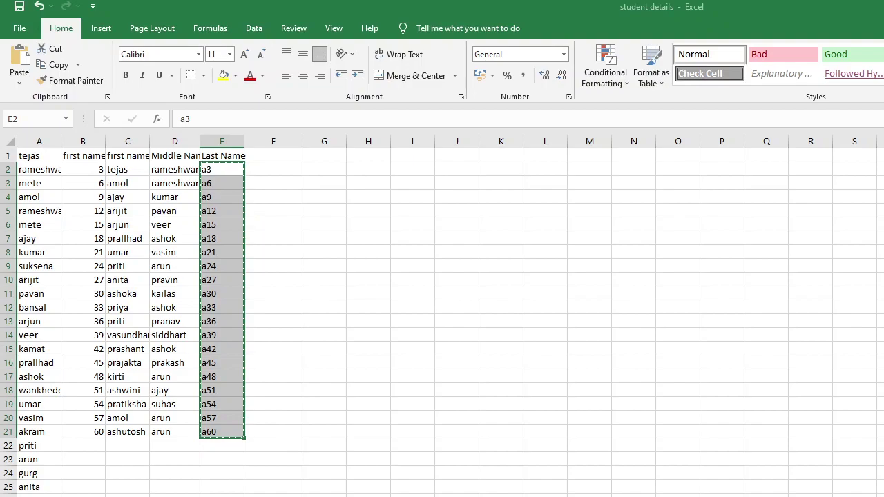
key(ctrl+c)
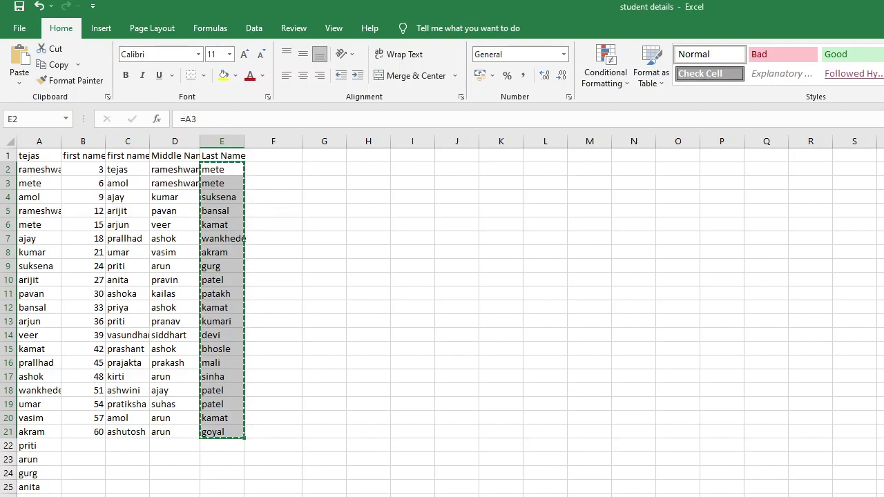
click(222, 156)
click(221, 169)
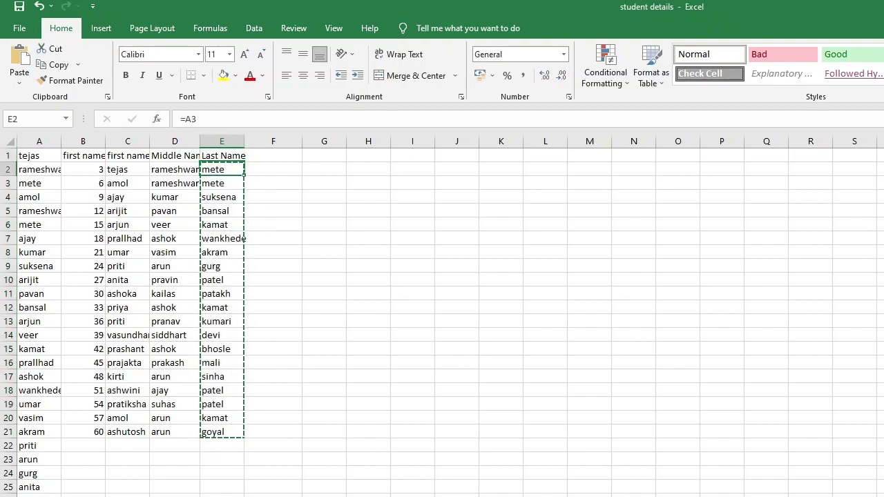
click(222, 183)
click(222, 169)
click(174, 169)
click(127, 170)
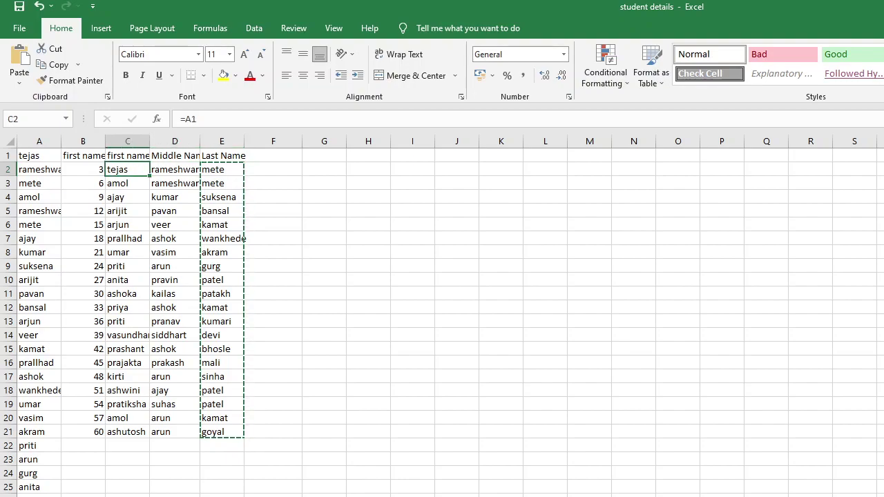
click(174, 169)
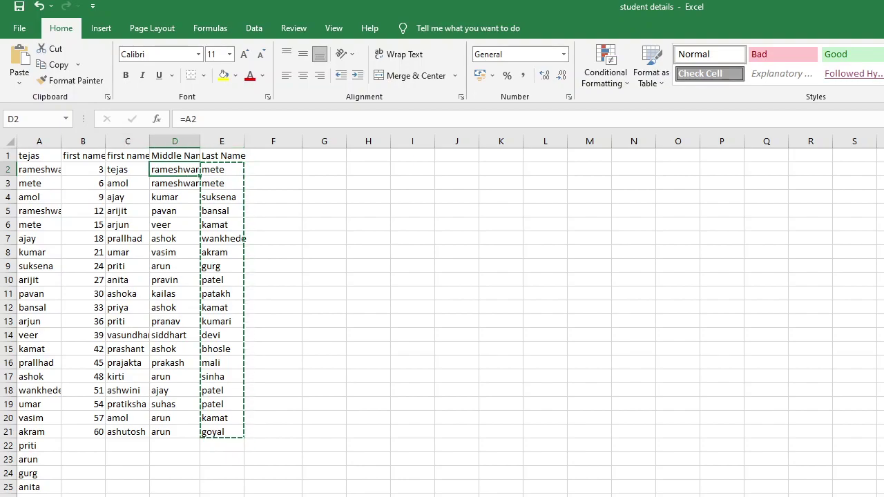
click(222, 170)
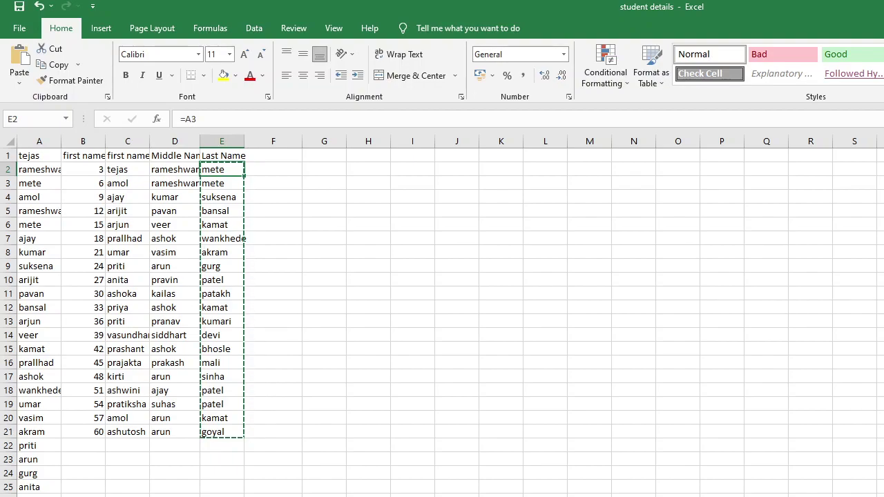
click(127, 170)
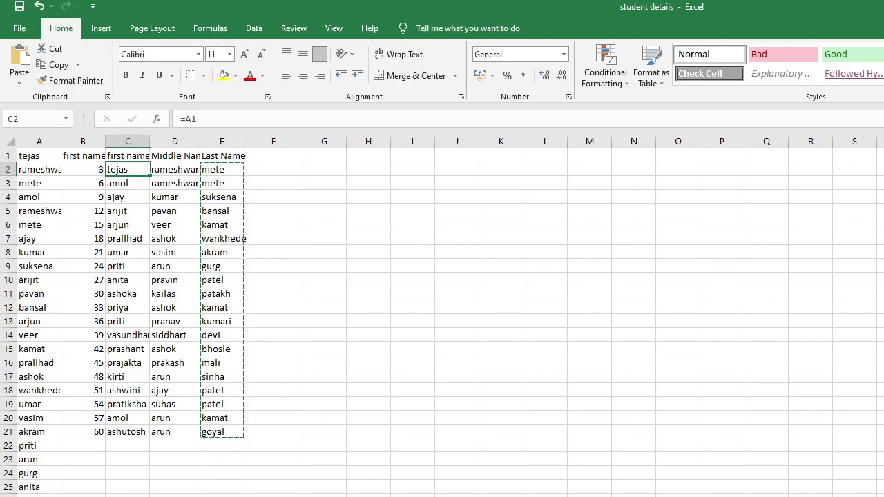
click(127, 183)
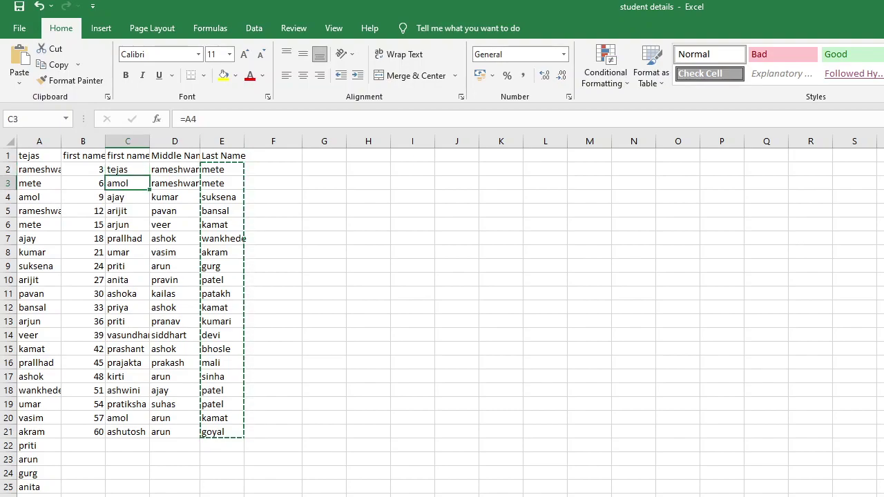
click(175, 183)
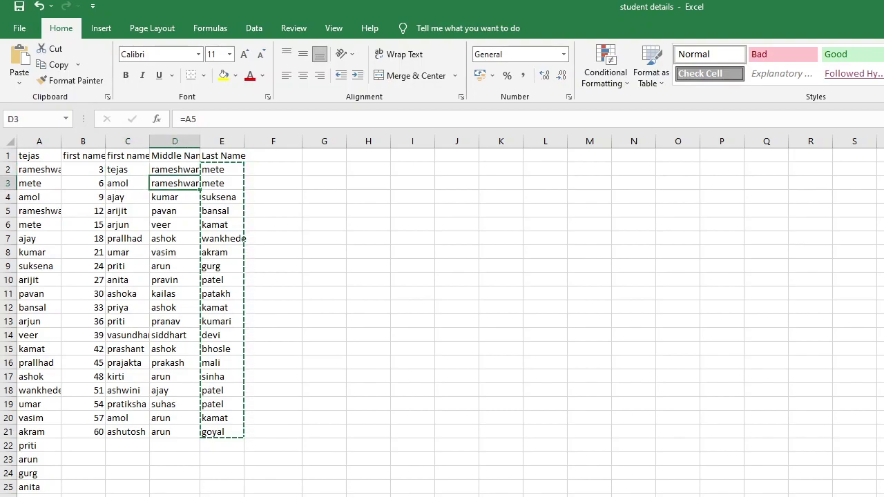
click(221, 183)
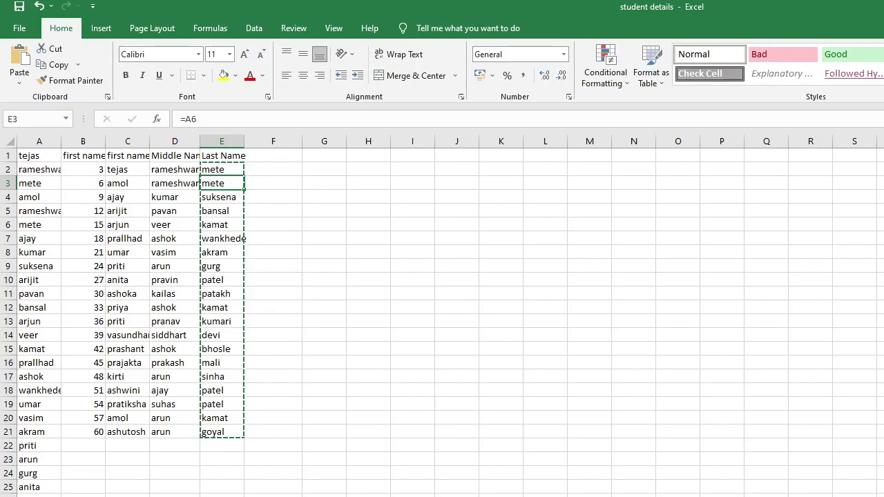